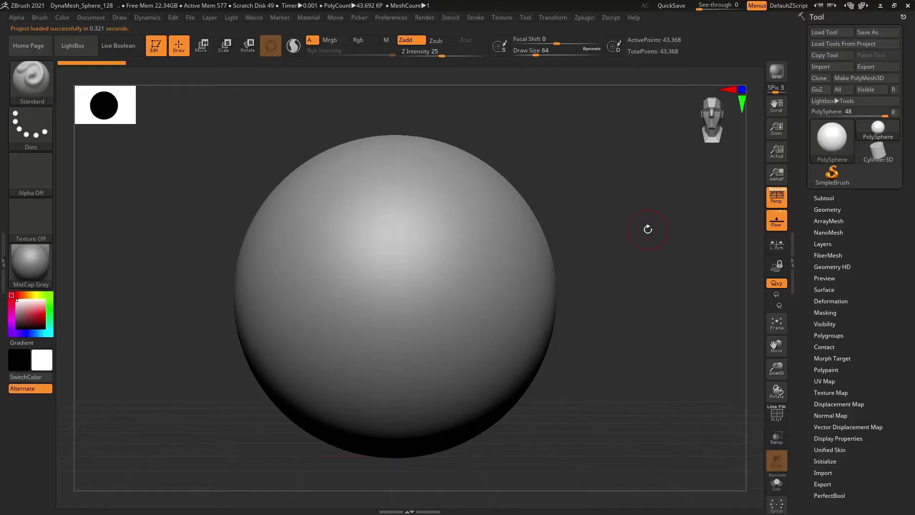
# Turn on the polyframe wireframe and DynaMesh the sphere at resolution 56.
pyautogui.hotkey('shift', 'f')
pyautogui.click(827, 209)
pyautogui.click(826, 369)
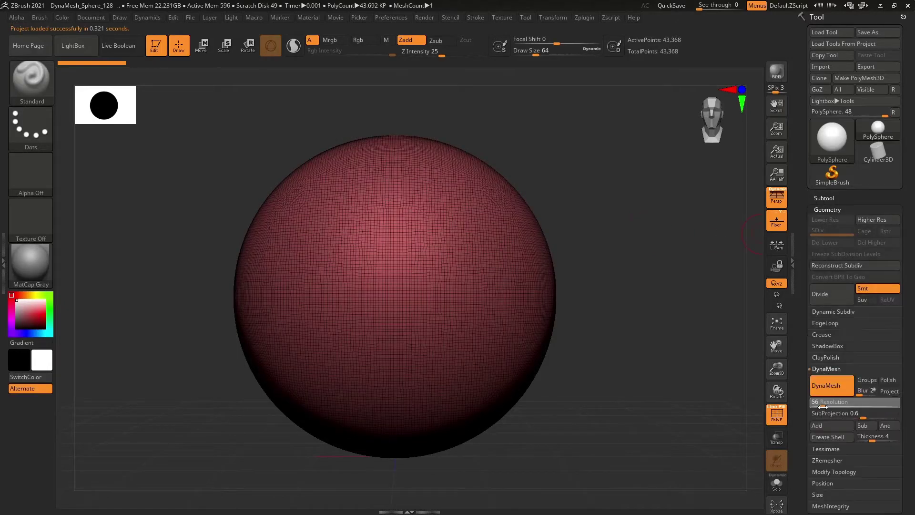
pyautogui.moveTo(822, 406); pyautogui.dragTo(823, 407)
pyautogui.keyDown('ctrl'); pyautogui.keyDown('shift'); pyautogui.moveTo(133, 348); pyautogui.dragTo(326, 254); pyautogui.keyUp('shift'); pyautogui.keyUp('ctrl')
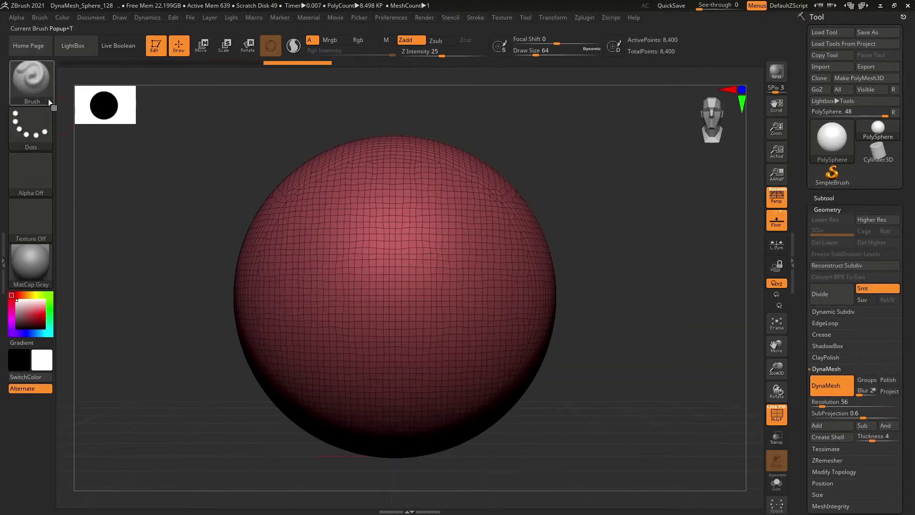
# Draw SliceCurve strokes across the sphere to split it into many polygroup patches.
pyautogui.hotkey('ctrl', 'shift', 'b')
pyautogui.click(455, 131)
pyautogui.keyDown('ctrl'); pyautogui.keyDown('shift'); pyautogui.moveTo(180, 352); pyautogui.dragTo(317, 474); pyautogui.keyUp('shift'); pyautogui.keyUp('ctrl')
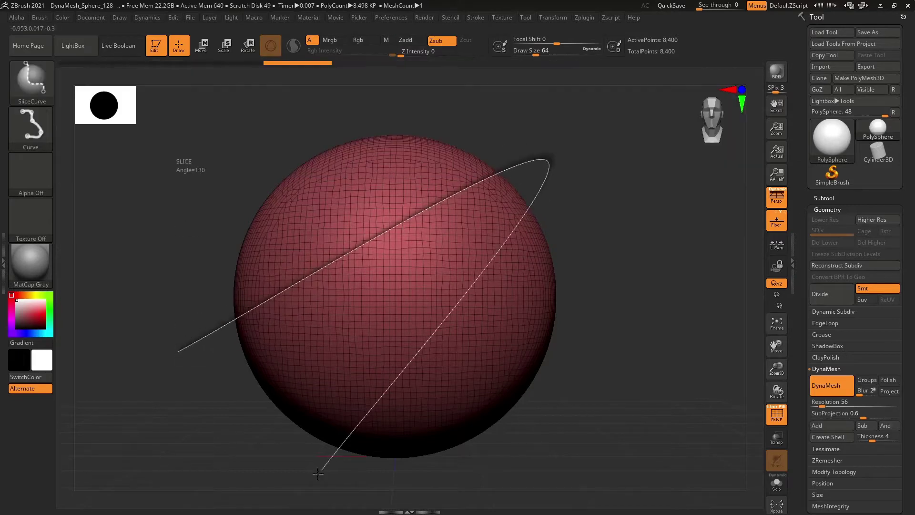
pyautogui.keyDown('ctrl'); pyautogui.keyDown('shift'); pyautogui.moveTo(616, 417); pyautogui.dragTo(468, 480); pyautogui.keyUp('shift'); pyautogui.keyUp('ctrl')
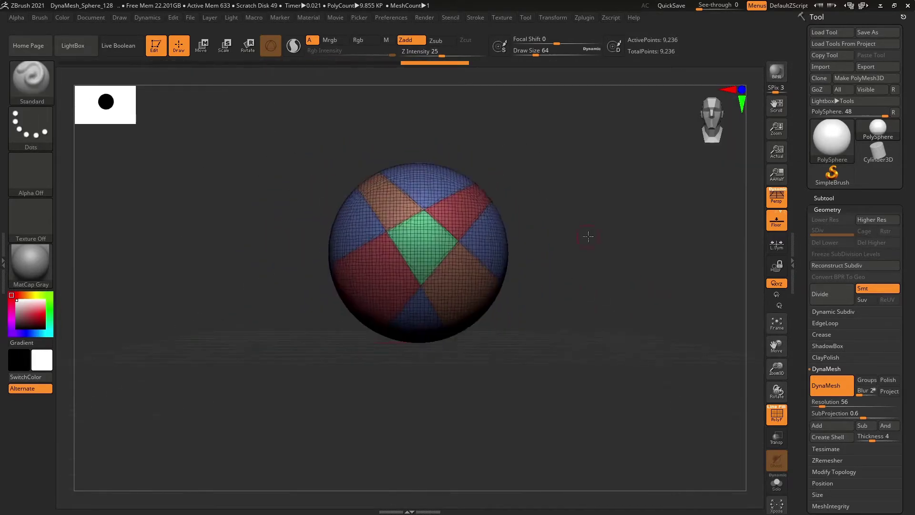
pyautogui.moveTo(302, 209); pyautogui.dragTo(608, 235)
pyautogui.keyDown('ctrl'); pyautogui.keyDown('shift'); pyautogui.moveTo(315, 381); pyautogui.dragTo(527, 112); pyautogui.keyUp('shift'); pyautogui.keyUp('ctrl')
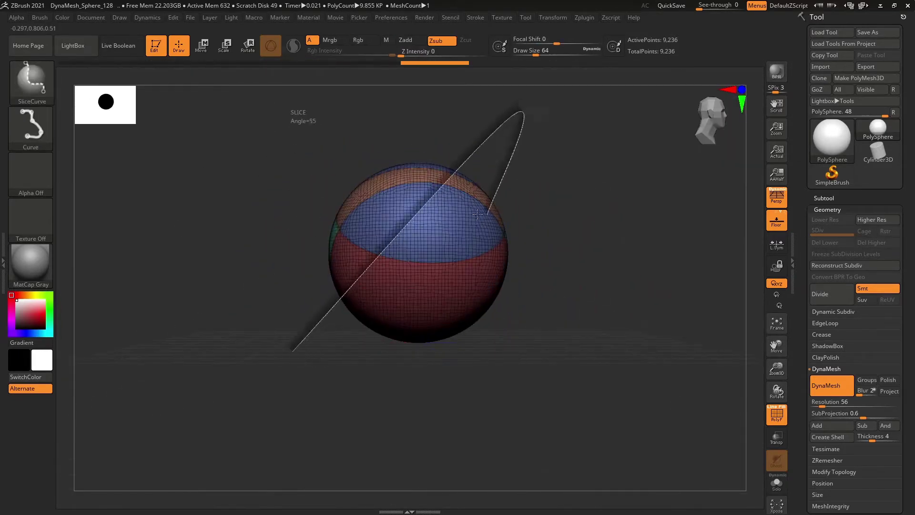
pyautogui.moveTo(584, 214)
pyautogui.mouseDown()
pyautogui.moveTo(535, 163)
pyautogui.moveTo(577, 227)
pyautogui.mouseUp()
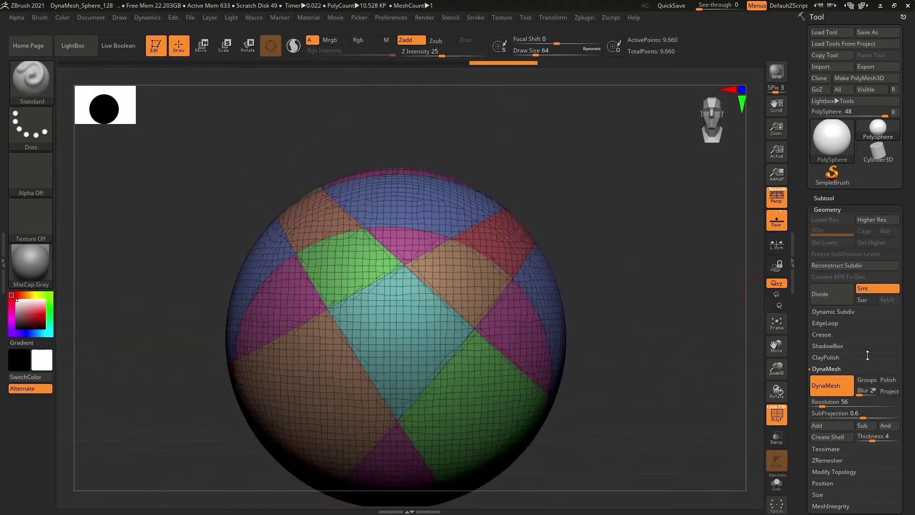
# Add GroupsLoops edge loops along the polygroup borders and inspect the border bands.
pyautogui.click(830, 323)
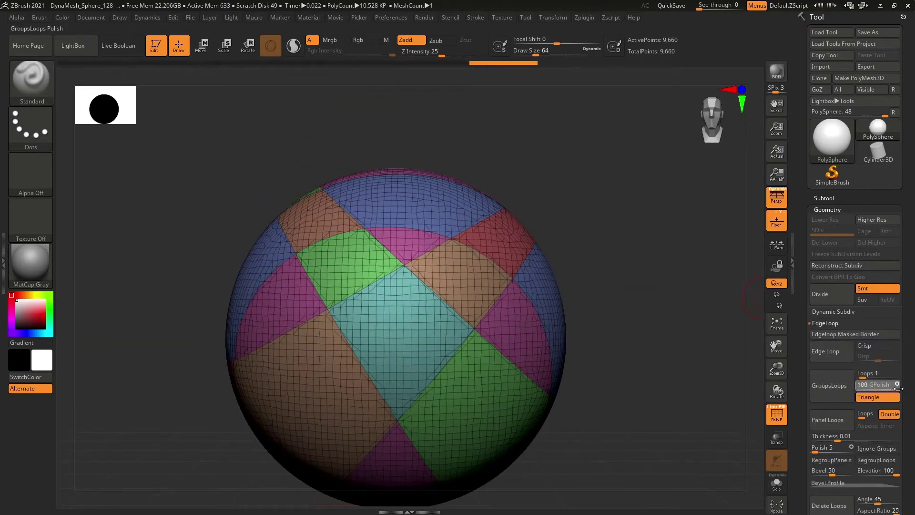
pyautogui.click(835, 393)
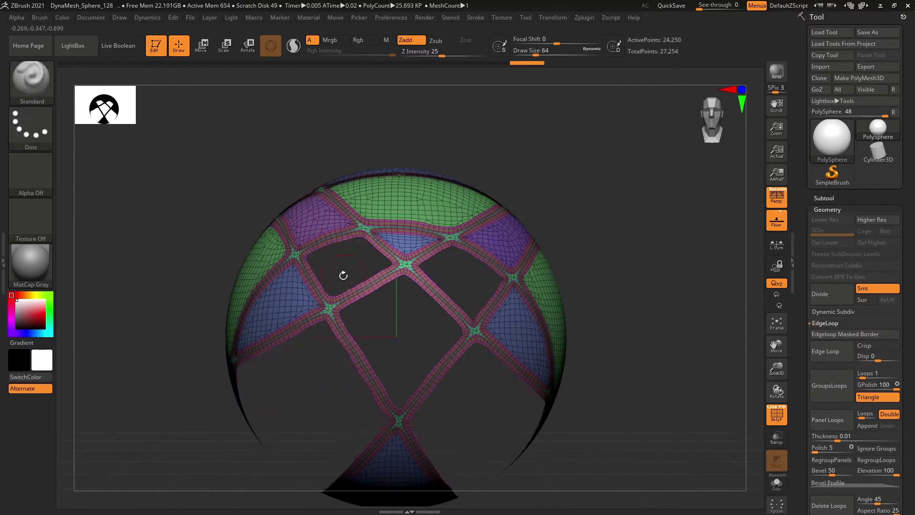
pyautogui.keyDown('ctrl'); pyautogui.keyDown('shift'); pyautogui.click(605, 206); pyautogui.keyUp('shift'); pyautogui.keyUp('ctrl')
pyautogui.keyDown('alt'); pyautogui.moveTo(644, 277); pyautogui.dragTo(476, 256); pyautogui.keyUp('alt')
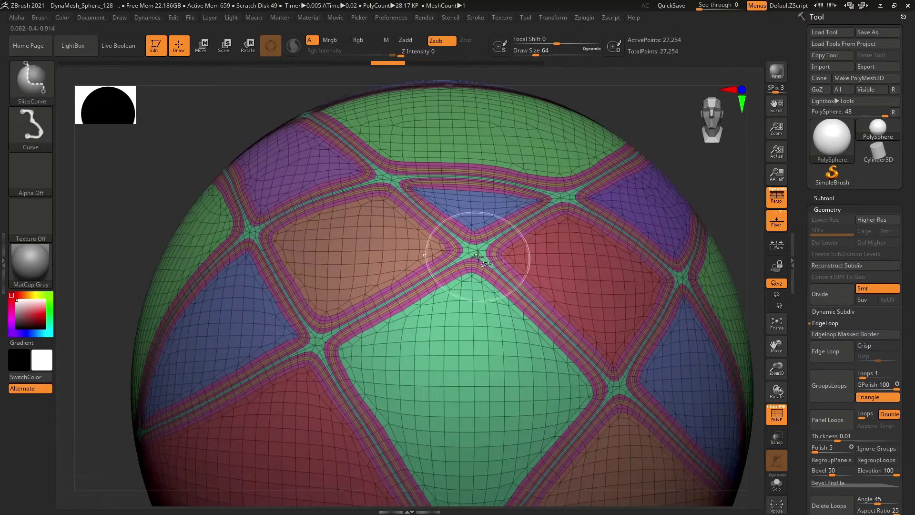
pyautogui.keyDown('ctrl'); pyautogui.keyDown('alt'); pyautogui.keyDown('shift'); pyautogui.click(475, 251); pyautogui.keyUp('shift'); pyautogui.keyUp('alt'); pyautogui.keyUp('ctrl')
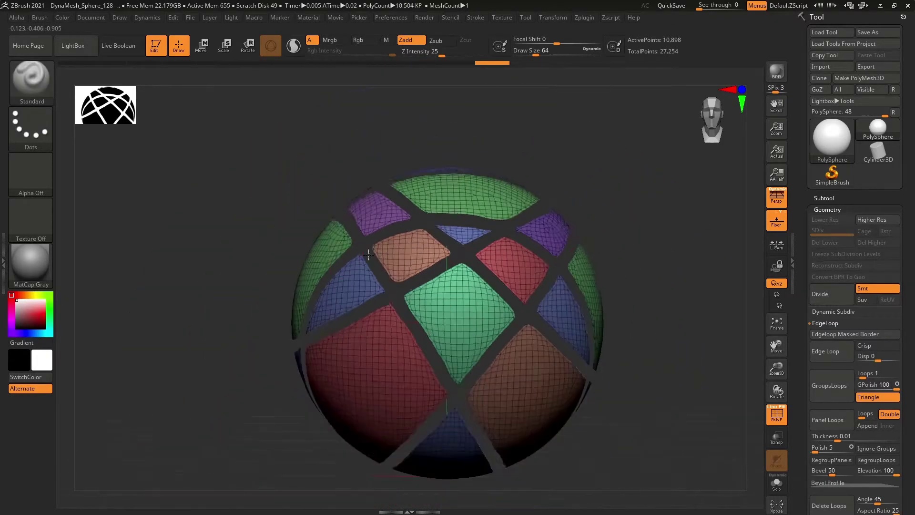
pyautogui.keyDown('ctrl'); pyautogui.keyDown('shift'); pyautogui.click(652, 217); pyautogui.keyUp('shift'); pyautogui.keyUp('ctrl')
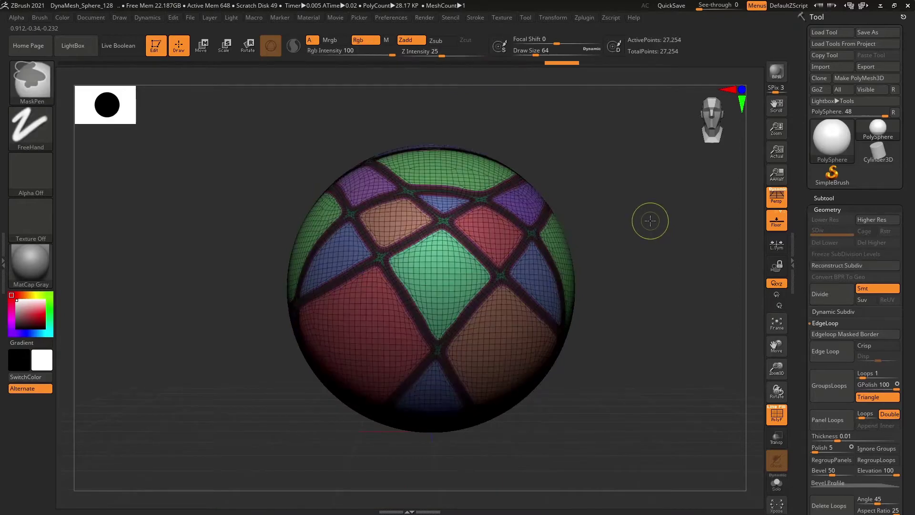
# Extract the border bands with TBorder and accept them as the new Extract1 subtool.
pyautogui.click(824, 199)
pyautogui.click(833, 444)
pyautogui.click(820, 462)
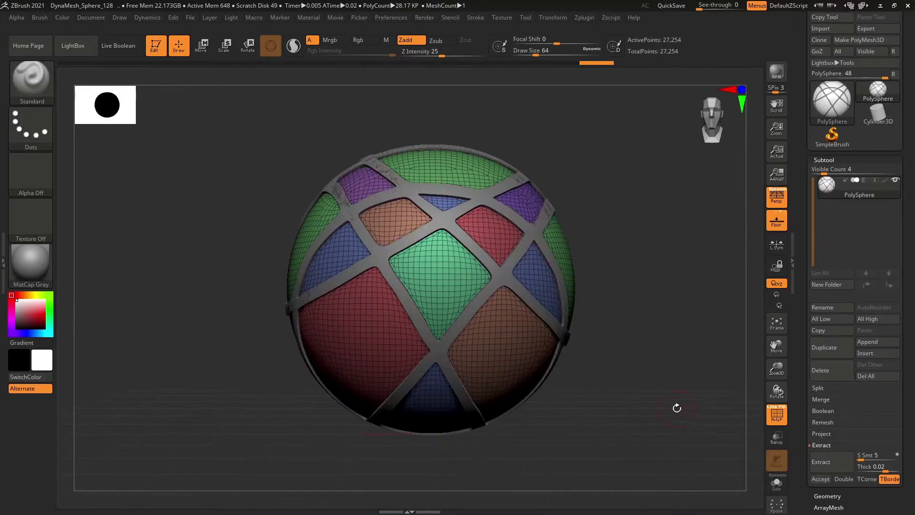
pyautogui.click(820, 478)
pyautogui.click(841, 207)
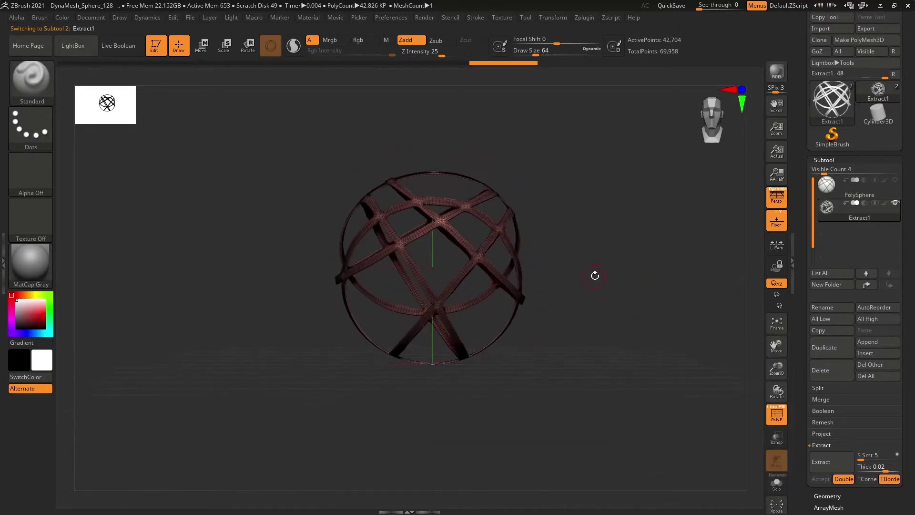
# Enlarge the brush draw size and browse the brush palette for the cage.
pyautogui.moveTo(595, 272)
pyautogui.mouseDown()
pyautogui.moveTo(624, 294)
pyautogui.moveTo(602, 353)
pyautogui.moveTo(592, 286)
pyautogui.mouseUp()
pyautogui.press('s')
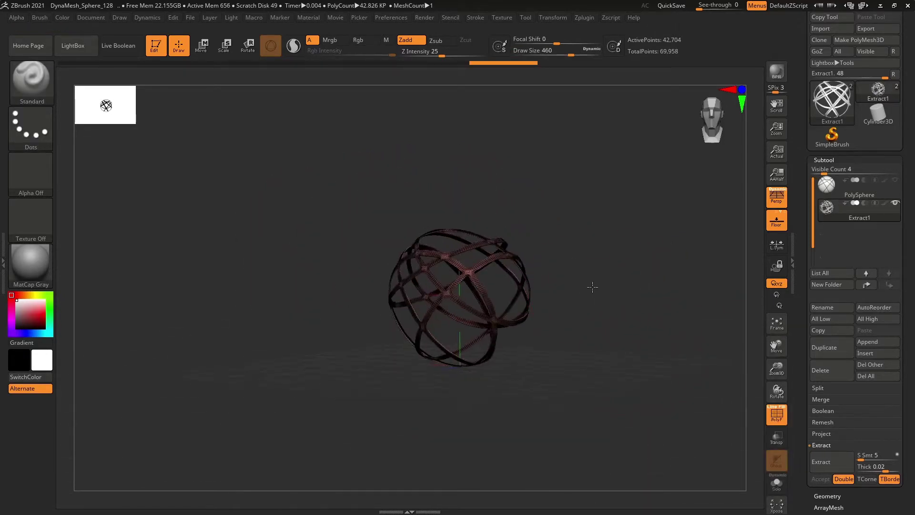
pyautogui.press('b')
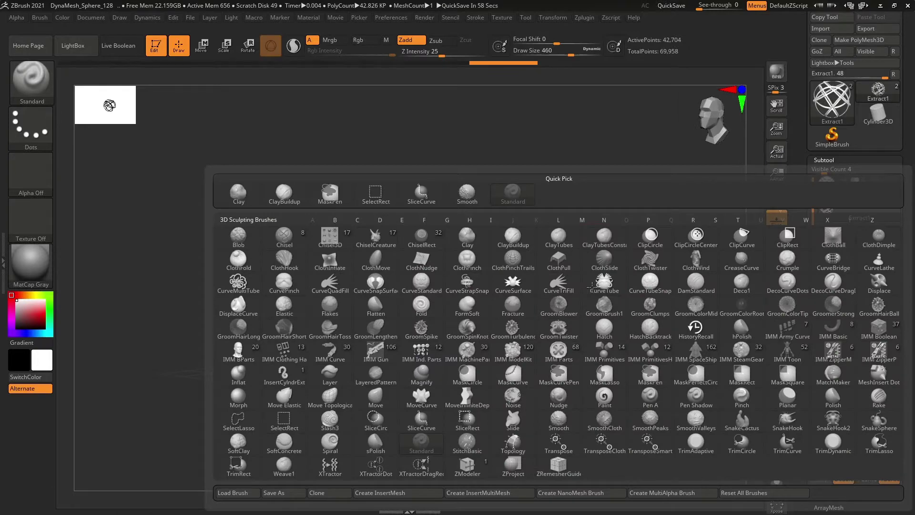
pyautogui.press('d')
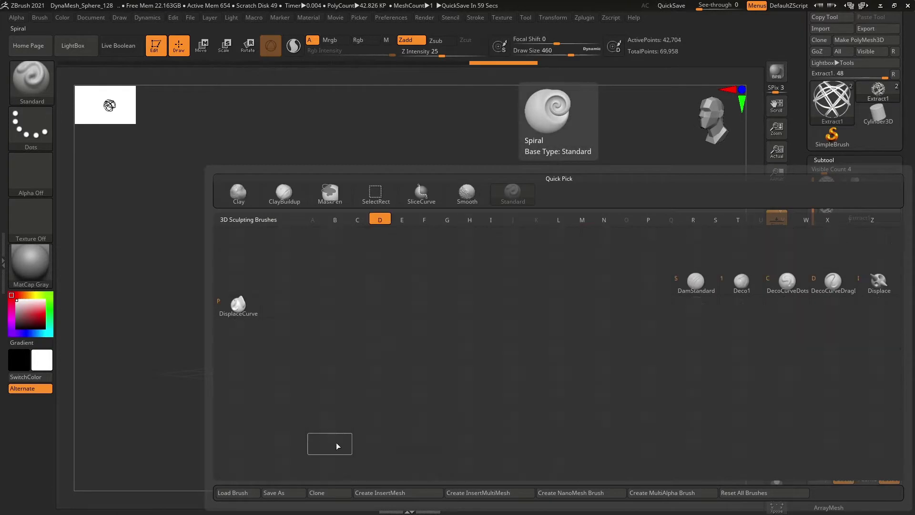
pyautogui.press('Escape')
pyautogui.press('b')
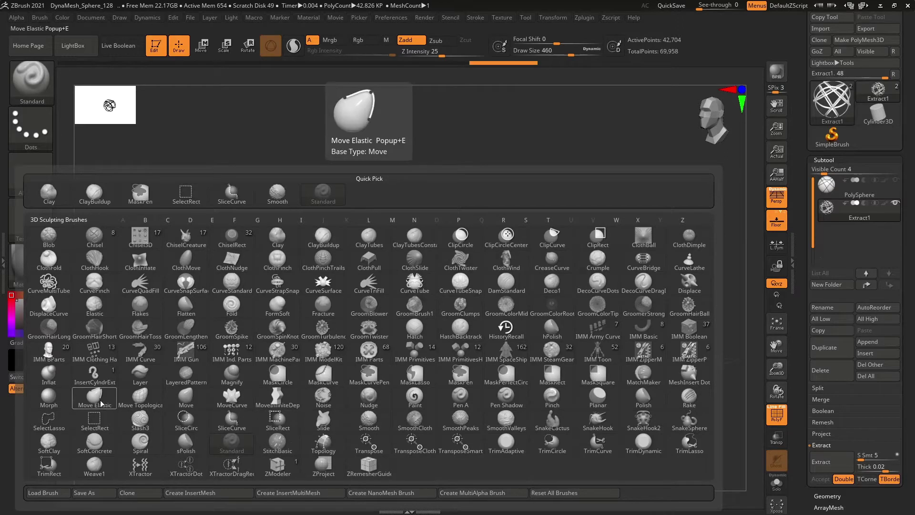
# Try the Morph brush on the cage, dismiss its warning, then pick Move Elastic.
pyautogui.click(49, 397)
pyautogui.click(443, 268)
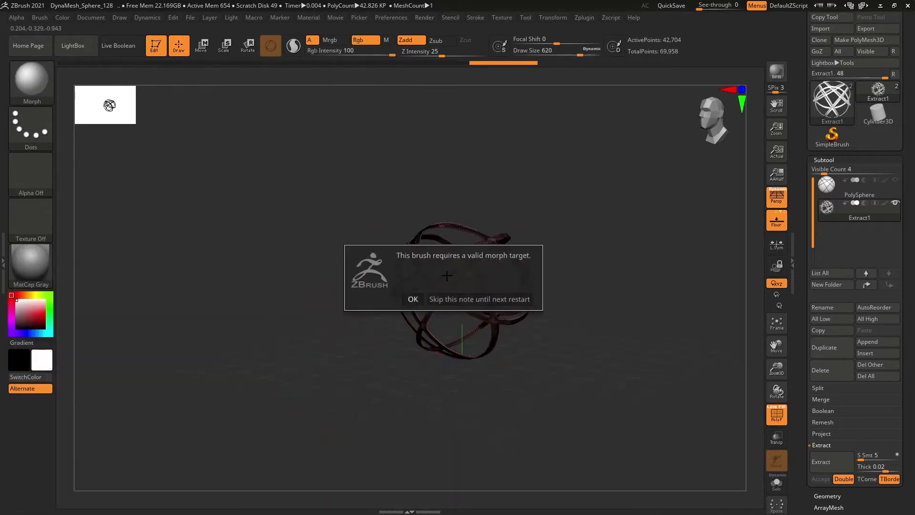
pyautogui.click(412, 299)
pyautogui.press('b')
pyautogui.click(99, 399)
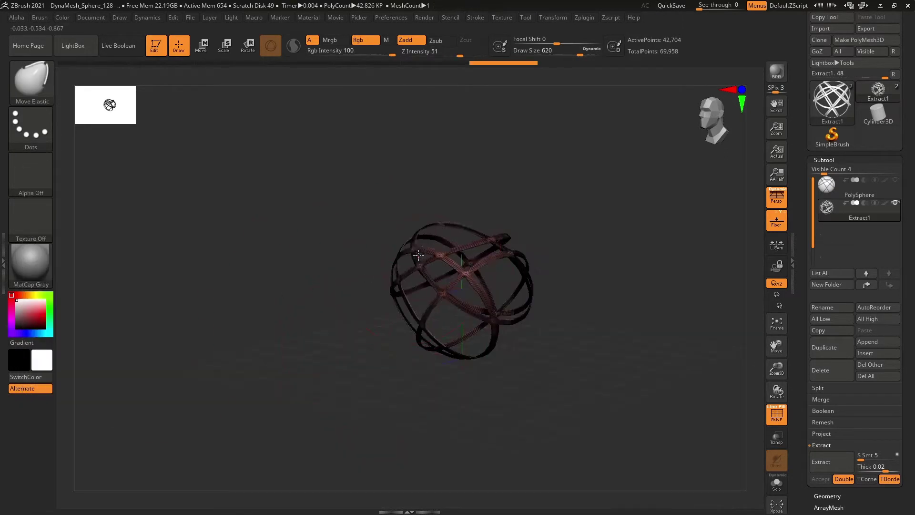
# Inflate the cage bands into rounded tubes with the Inflat brush while rotating.
pyautogui.press('b')
pyautogui.click(35, 374)
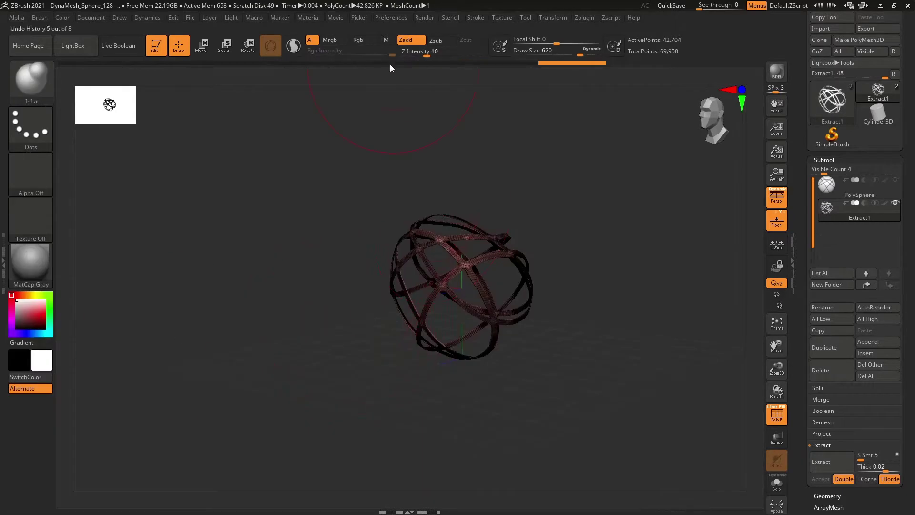
pyautogui.moveTo(435, 260); pyautogui.dragTo(443, 245)
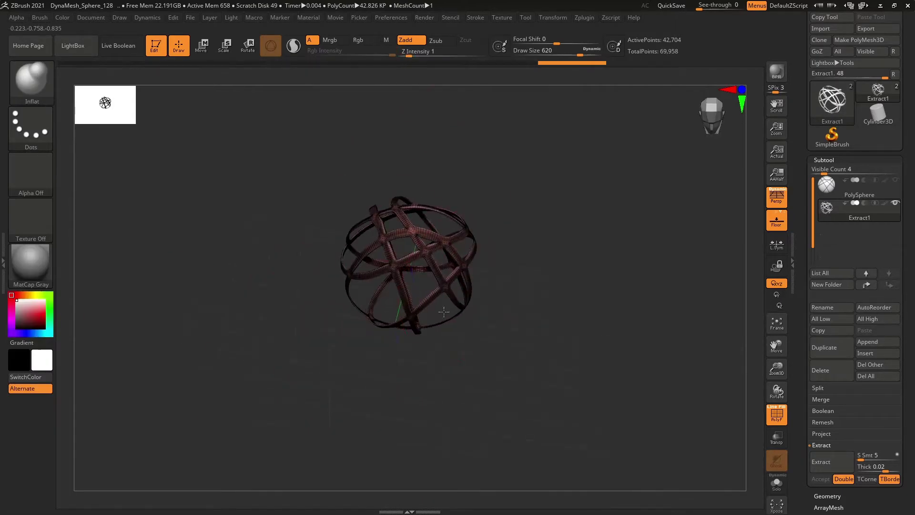
pyautogui.moveTo(443, 311); pyautogui.dragTo(562, 294)
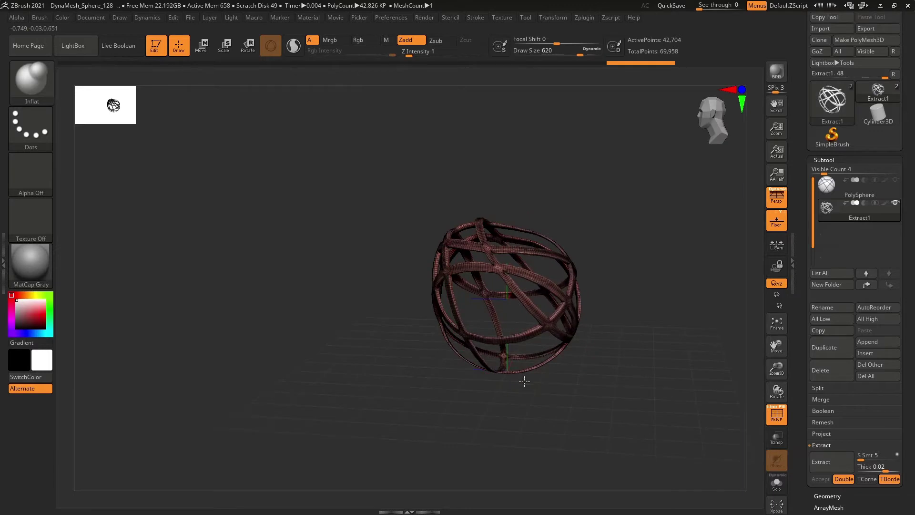
pyautogui.moveTo(506, 328); pyautogui.dragTo(400, 289)
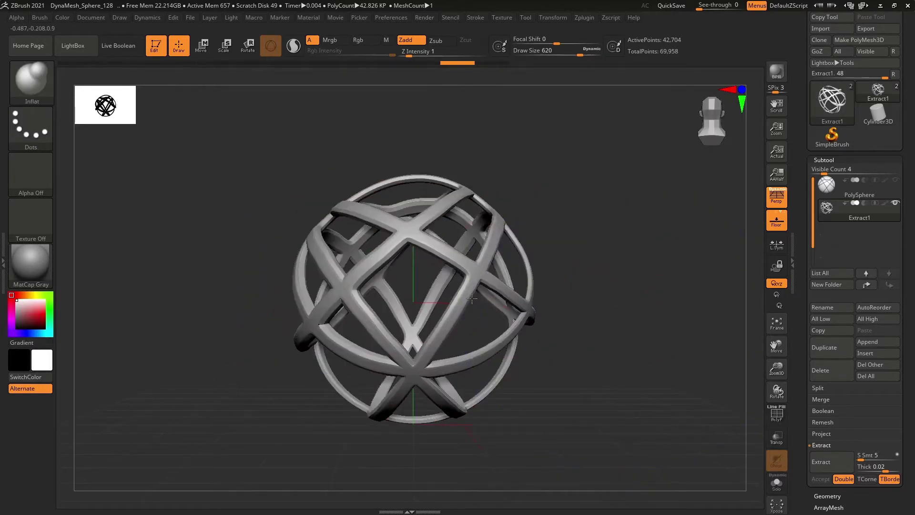
pyautogui.moveTo(609, 256)
pyautogui.mouseDown()
pyautogui.moveTo(435, 164)
pyautogui.moveTo(445, 153)
pyautogui.moveTo(238, 244)
pyautogui.mouseUp()
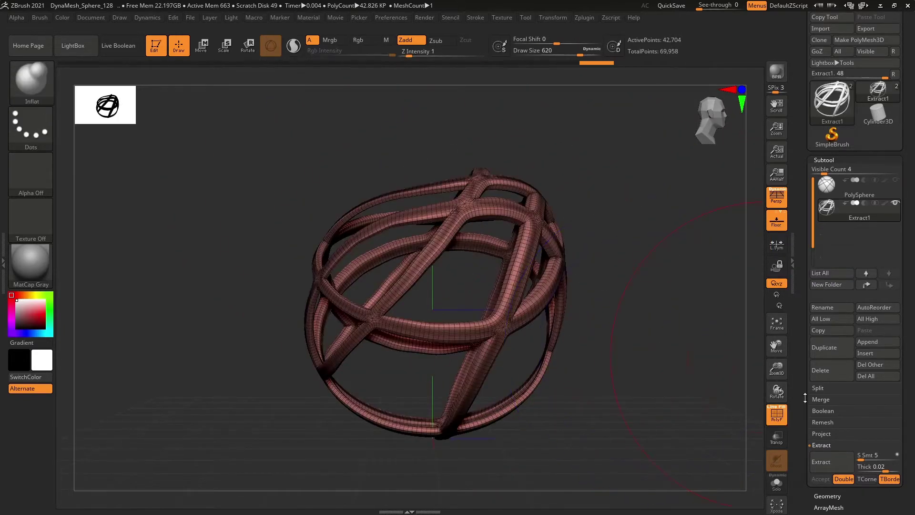
# DynaMesh the cage at resolution 128 to fuse its strips.
pyautogui.moveTo(804, 397); pyautogui.dragTo(796, 320)
pyautogui.click(820, 460)
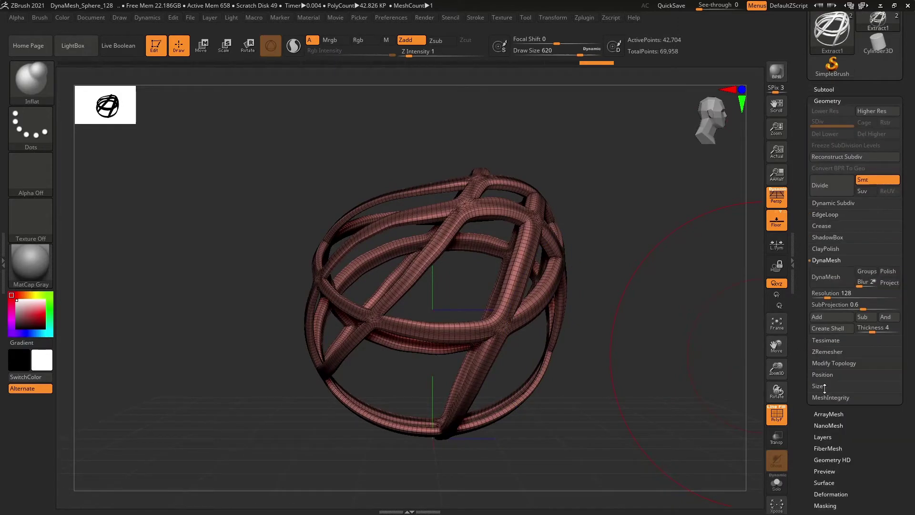
pyautogui.click(831, 276)
pyautogui.moveTo(658, 347)
pyautogui.mouseDown()
pyautogui.moveTo(357, 235)
pyautogui.moveTo(612, 257)
pyautogui.moveTo(692, 304)
pyautogui.moveTo(676, 308)
pyautogui.moveTo(702, 313)
pyautogui.mouseUp()
# Twist the cage into a swirling ribbon with the Spiral brush.
pyautogui.press('b')
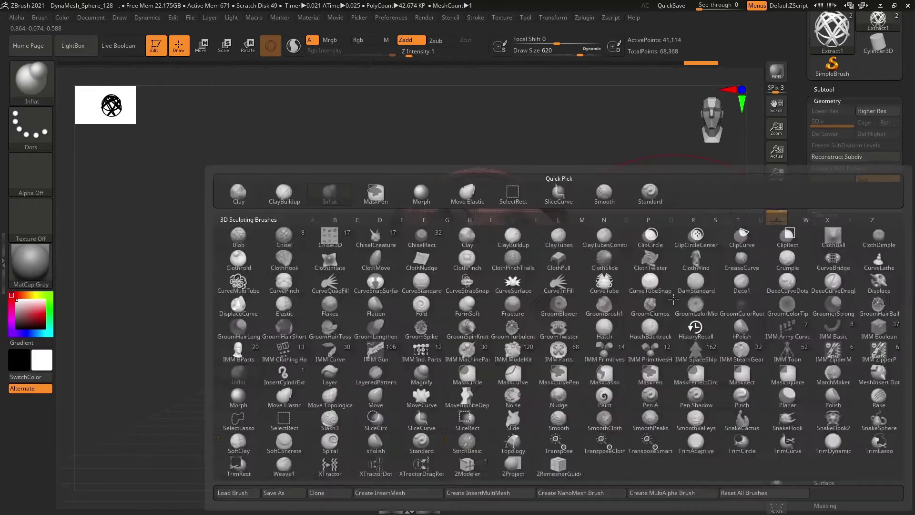
pyautogui.press('s')
pyautogui.press('p')
pyautogui.moveTo(405, 305)
pyautogui.mouseDown()
pyautogui.moveTo(670, 205)
pyautogui.moveTo(337, 304)
pyautogui.mouseUp()
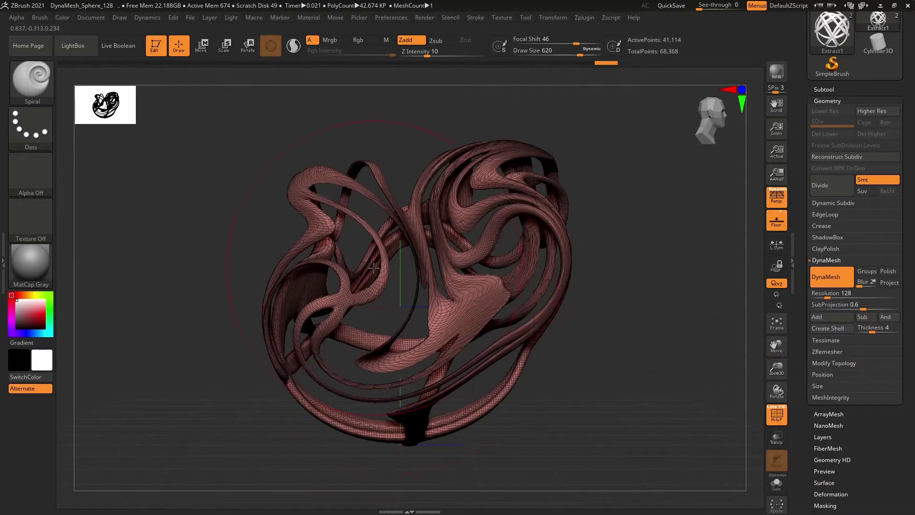
# Turn the twisted sculpture front-on and subdivide it to SDiv 2, about 248K points.
pyautogui.press('b')
pyautogui.press('i')
pyautogui.press('n')
pyautogui.moveTo(620, 295)
pyautogui.mouseDown()
pyautogui.moveTo(363, 292)
pyautogui.moveTo(384, 301)
pyautogui.mouseUp()
pyautogui.moveTo(409, 135)
pyautogui.mouseDown()
pyautogui.moveTo(611, 296)
pyautogui.moveTo(635, 214)
pyautogui.mouseUp()
pyautogui.press('ctrl')
pyautogui.hotkey('ctrl', 'd')
pyautogui.keyDown('shift'); pyautogui.moveTo(627, 305); pyautogui.dragTo(493, 313); pyautogui.keyUp('shift')
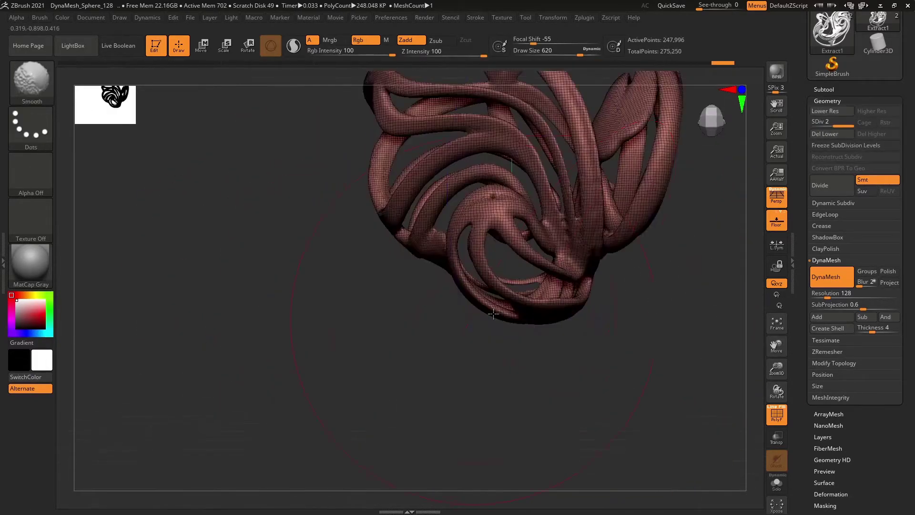
pyautogui.moveTo(566, 238)
pyautogui.mouseDown()
pyautogui.moveTo(351, 316)
pyautogui.moveTo(373, 299)
pyautogui.moveTo(524, 263)
pyautogui.moveTo(619, 286)
pyautogui.mouseUp()
# Enable Array Mesh with 3 repeats rotated -81 about Y.
pyautogui.click(828, 413)
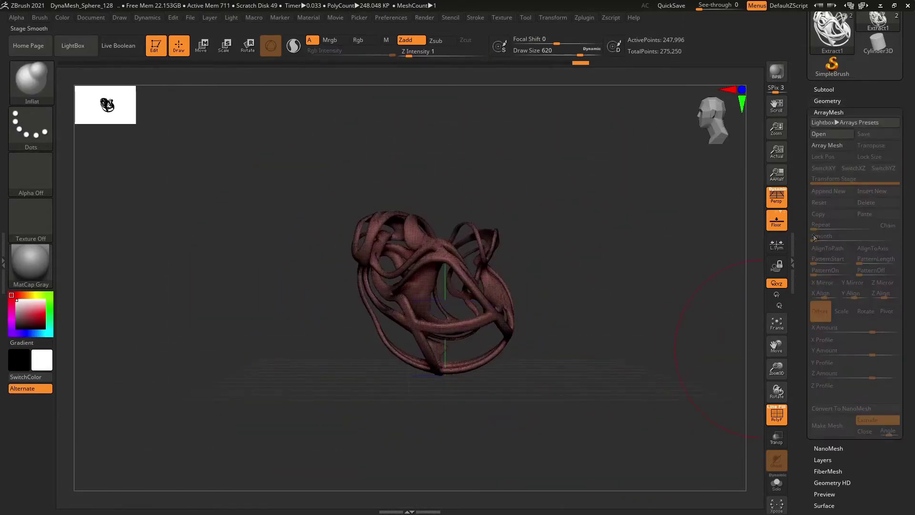
pyautogui.click(834, 145)
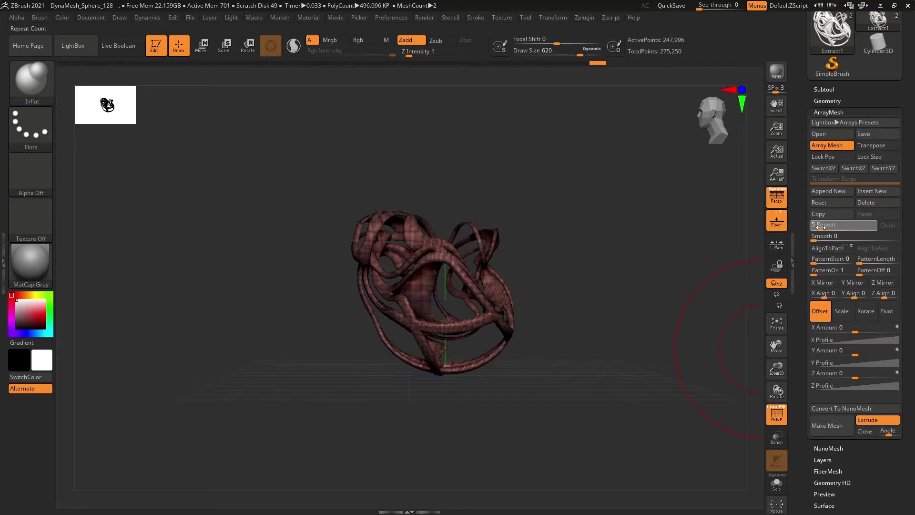
pyautogui.moveTo(853, 329)
pyautogui.mouseDown()
pyautogui.moveTo(866, 330)
pyautogui.moveTo(870, 355)
pyautogui.moveTo(840, 332)
pyautogui.moveTo(843, 375)
pyautogui.moveTo(835, 353)
pyautogui.mouseUp()
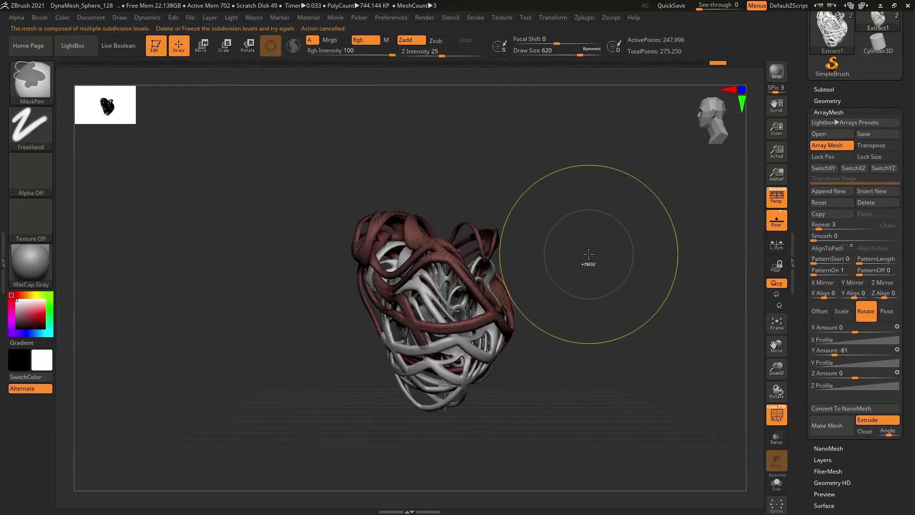
# Delete the lower subdivision levels and bake the array into geometry with Make Mesh.
pyautogui.click(827, 101)
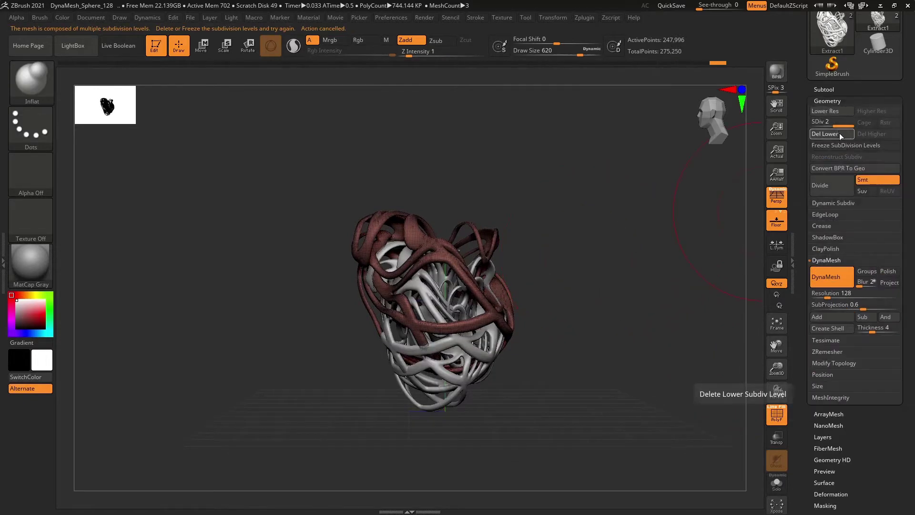
pyautogui.click(839, 133)
pyautogui.click(831, 412)
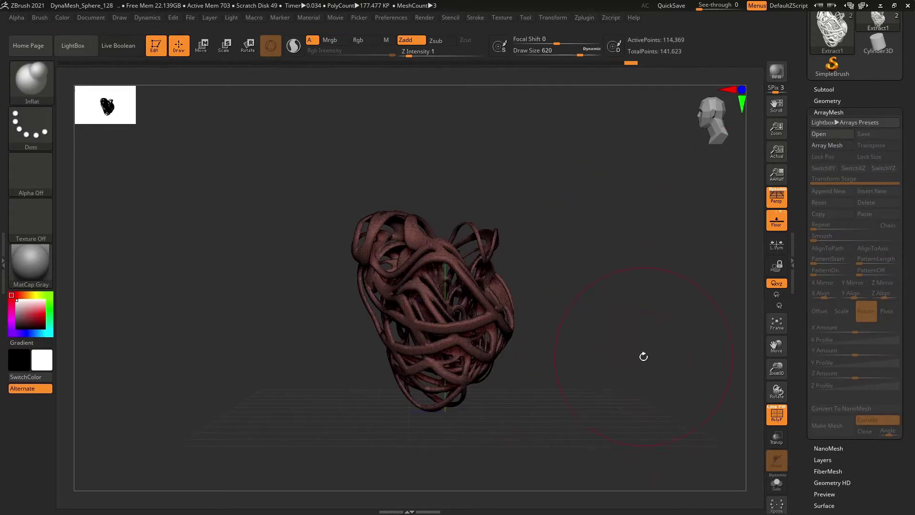
# Twist the arrayed mesh interior into a swirl with the Spiral brush.
pyautogui.press('b')
pyautogui.press('s')
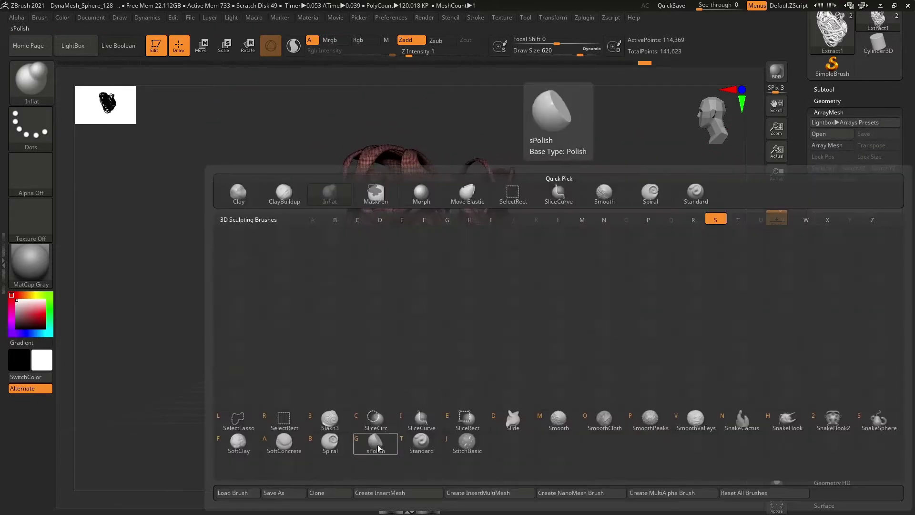
pyautogui.click(332, 447)
pyautogui.click(317, 433)
pyautogui.press('b')
pyautogui.press('s')
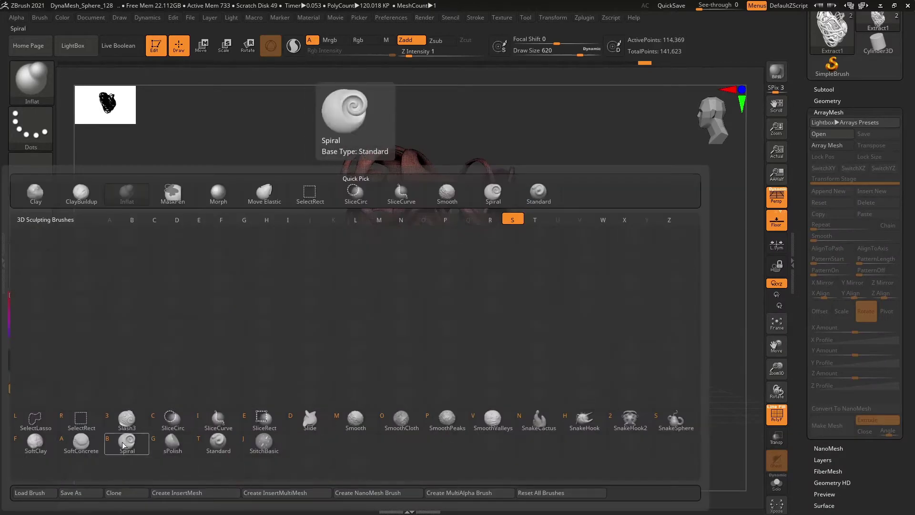
pyautogui.press('b')
pyautogui.moveTo(444, 324); pyautogui.dragTo(451, 271)
pyautogui.moveTo(286, 238); pyautogui.dragTo(564, 202)
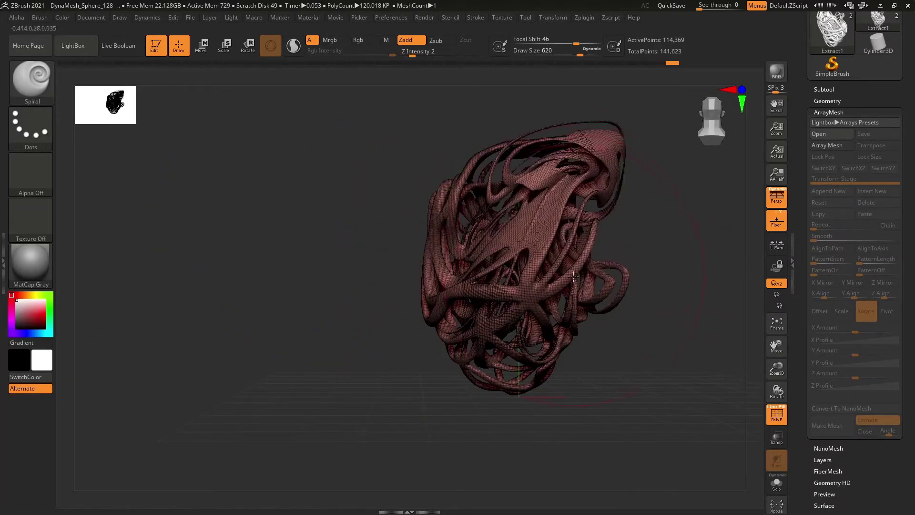
pyautogui.moveTo(564, 203); pyautogui.dragTo(512, 259)
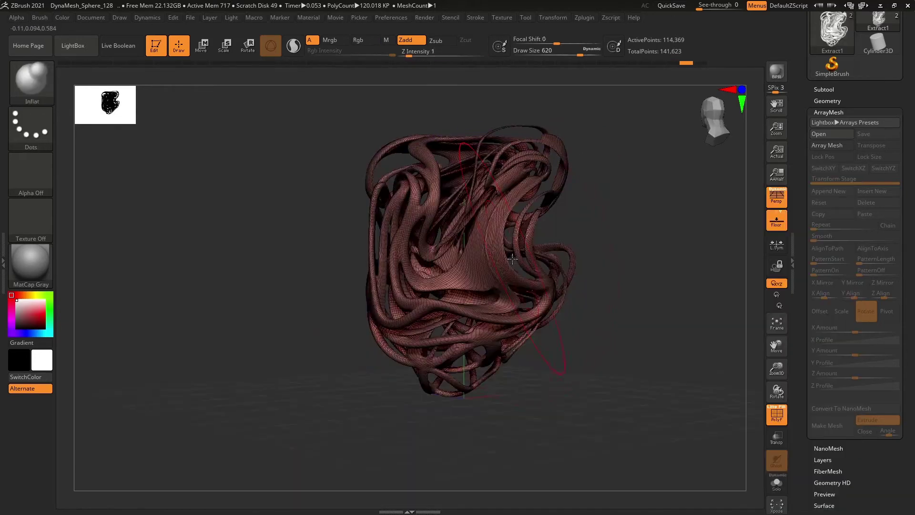
# Orbit the swirled mesh and switch to the Move Elastic brush.
pyautogui.press('ctrl')
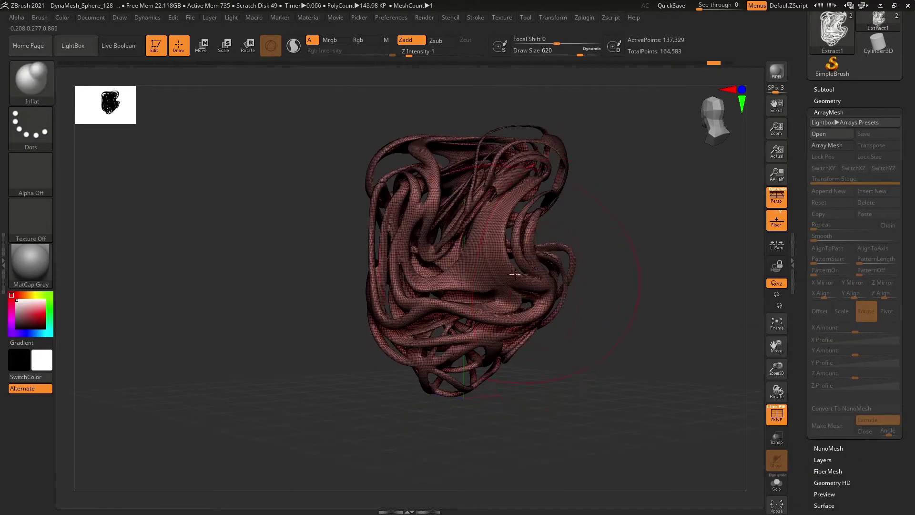
pyautogui.moveTo(515, 279)
pyautogui.mouseDown()
pyautogui.moveTo(524, 248)
pyautogui.moveTo(551, 217)
pyautogui.moveTo(562, 338)
pyautogui.moveTo(427, 241)
pyautogui.moveTo(464, 228)
pyautogui.mouseUp()
pyautogui.press('b')
pyautogui.click(363, 404)
# Bend the mesh into a long swept wave and enlarge it with the Transpose scale.
pyautogui.press('e')
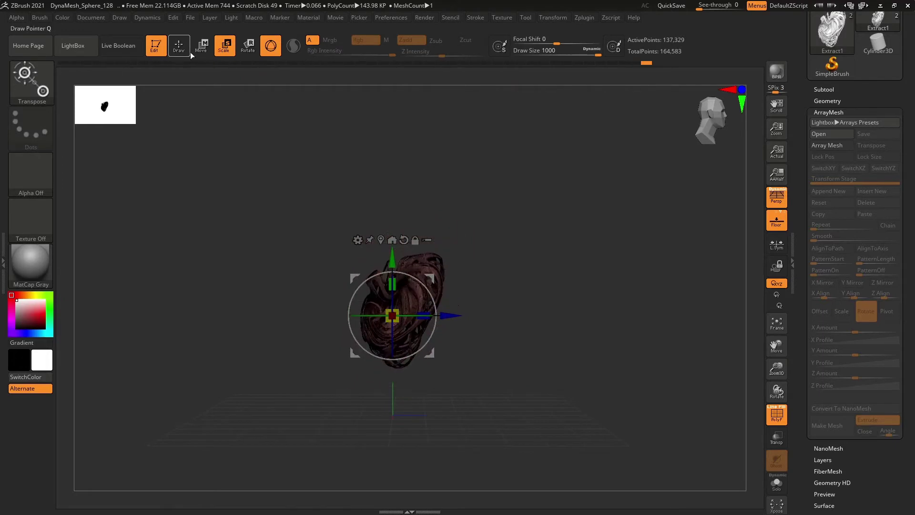
pyautogui.click(191, 53)
pyautogui.moveTo(410, 267); pyautogui.dragTo(438, 238)
pyautogui.moveTo(441, 331); pyautogui.dragTo(421, 328)
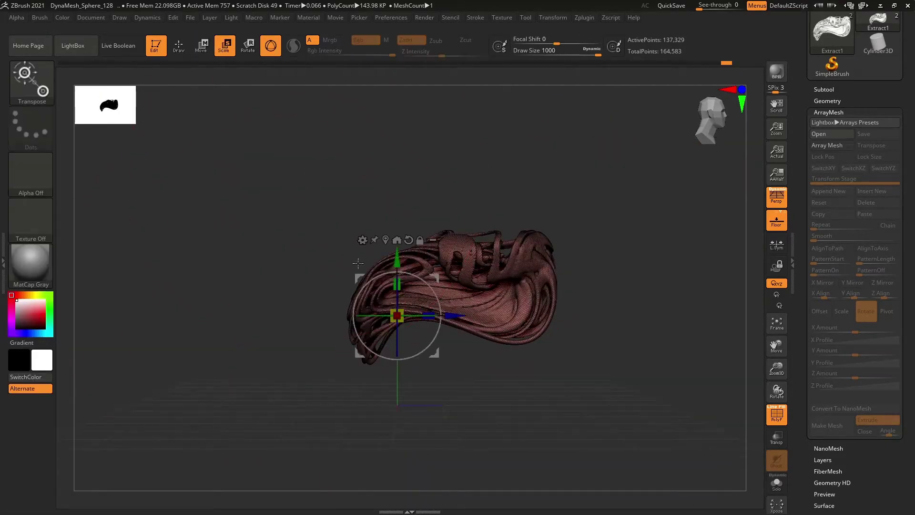
pyautogui.moveTo(398, 314); pyautogui.dragTo(419, 305)
pyautogui.press('q')
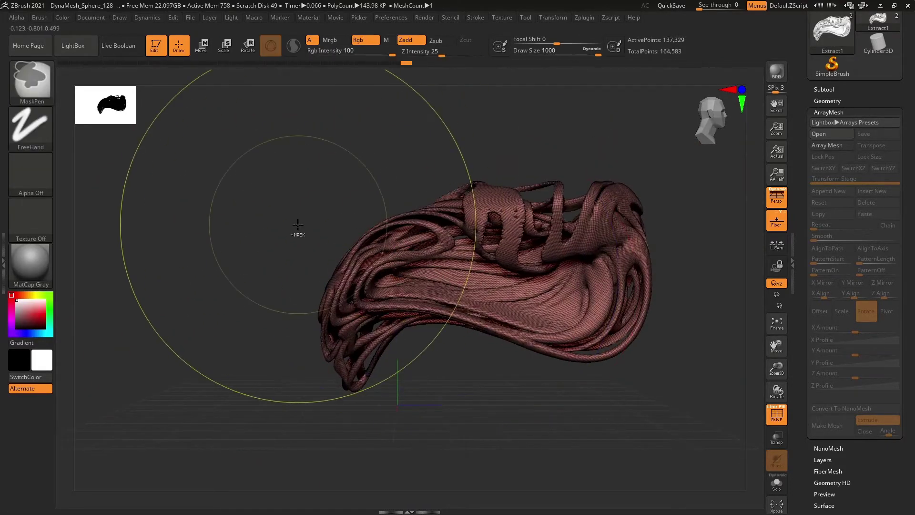
# Mask the wave's cavities with Masking > Mask By Cavity.
pyautogui.click(827, 101)
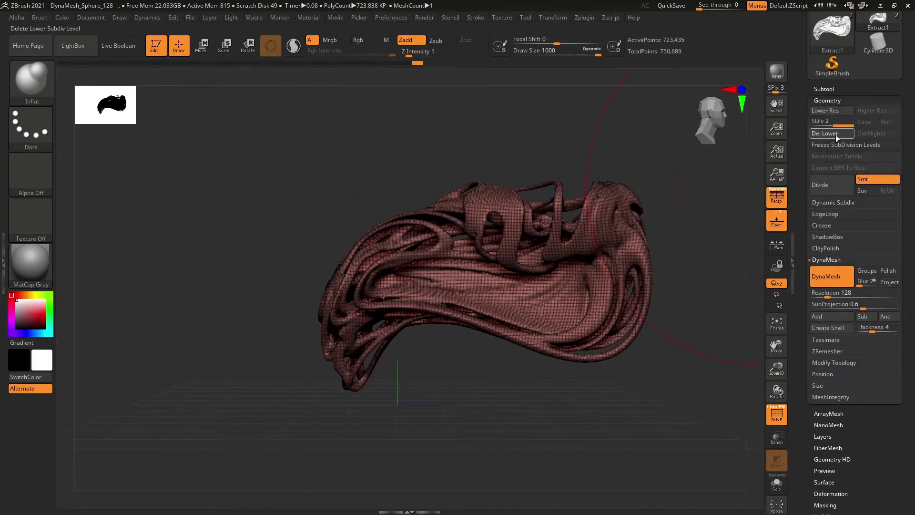
pyautogui.scroll(-5, 900, 378)
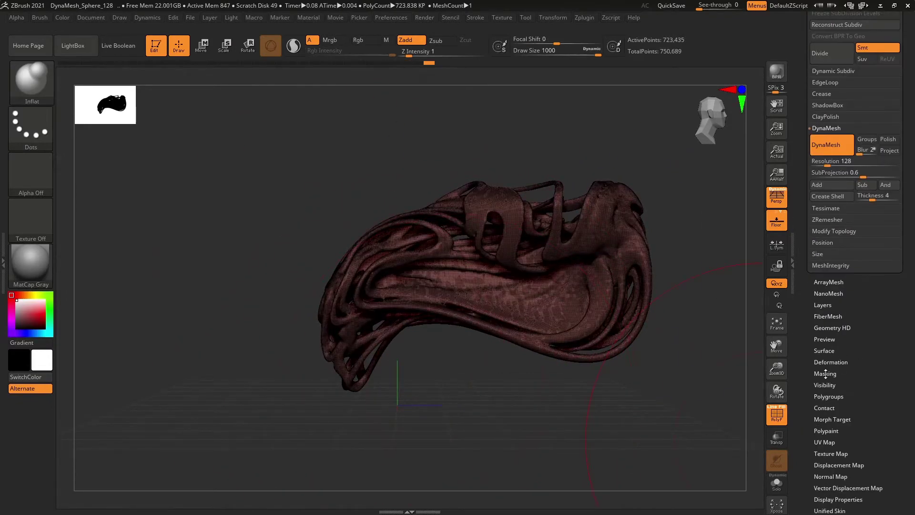
pyautogui.click(825, 374)
pyautogui.click(829, 242)
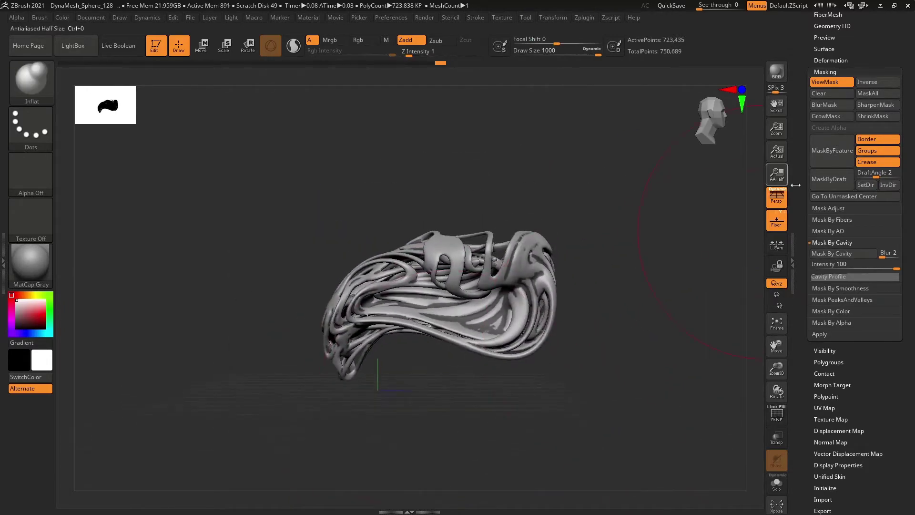
pyautogui.scroll(5, 839, 190)
# Extract a 0.02-thick shell from the cavity mask and merge it down into Extract1.
pyautogui.click(824, 181)
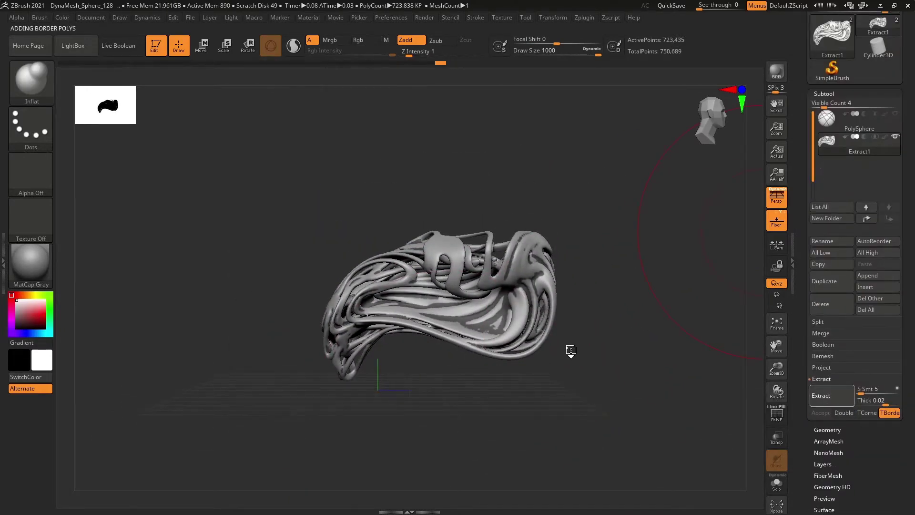
pyautogui.click(820, 412)
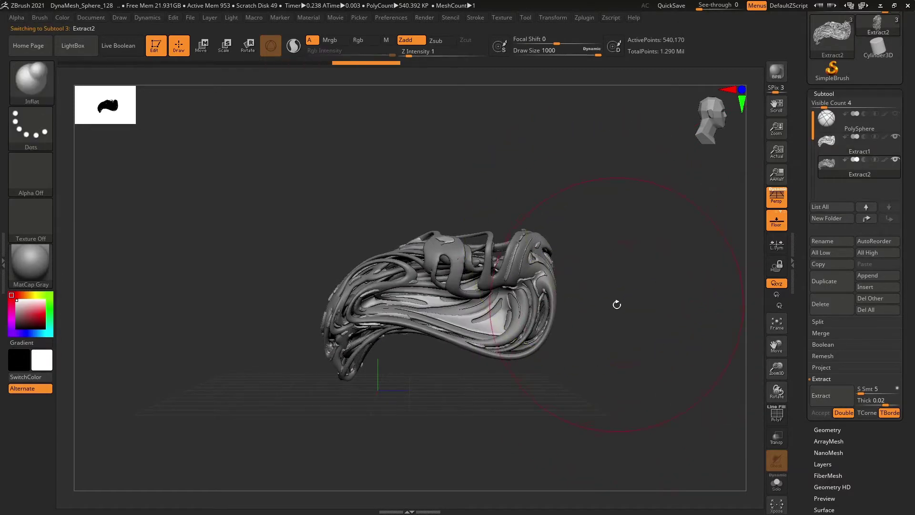
pyautogui.moveTo(629, 347)
pyautogui.mouseDown()
pyautogui.moveTo(625, 314)
pyautogui.moveTo(647, 329)
pyautogui.mouseUp()
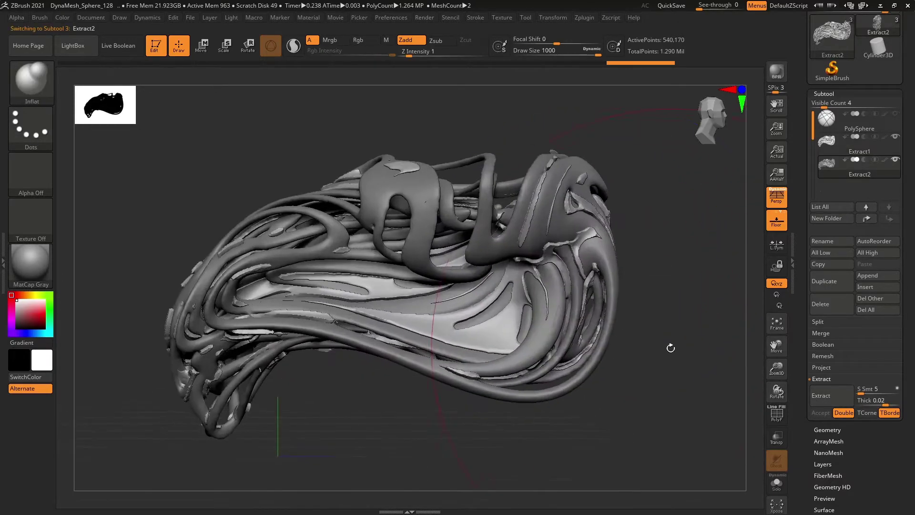
pyautogui.press('Up')
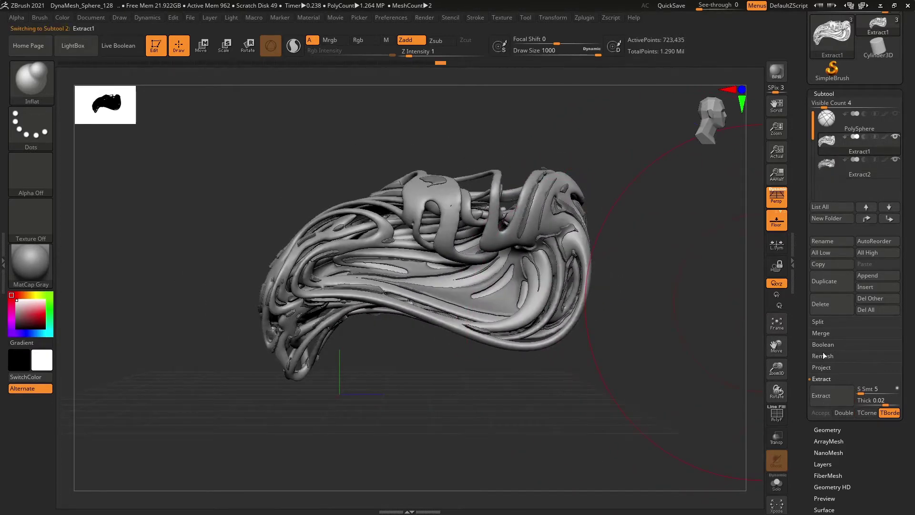
pyautogui.click(821, 332)
pyautogui.click(667, 333)
# Twist the merged Extract1 ribbons into a tight, layered swirl with Spiral strokes.
pyautogui.press('b')
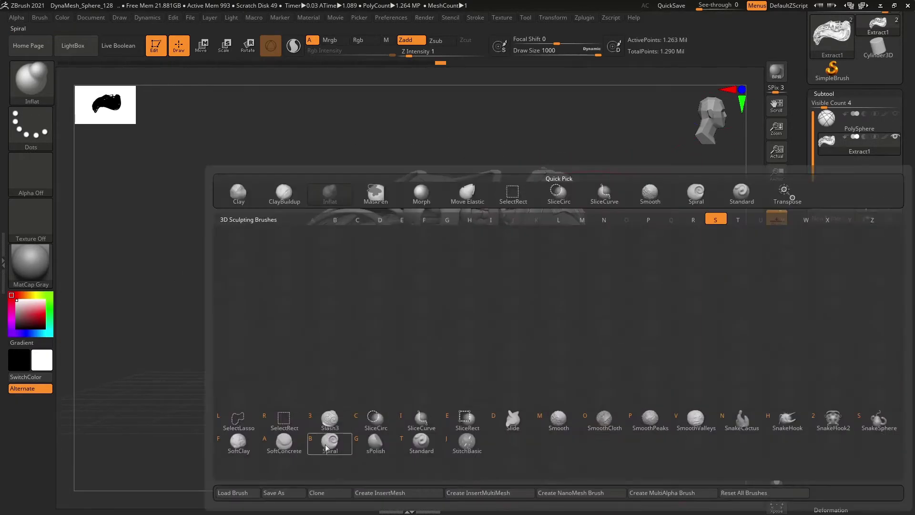
pyautogui.click(325, 447)
pyautogui.press('shift')
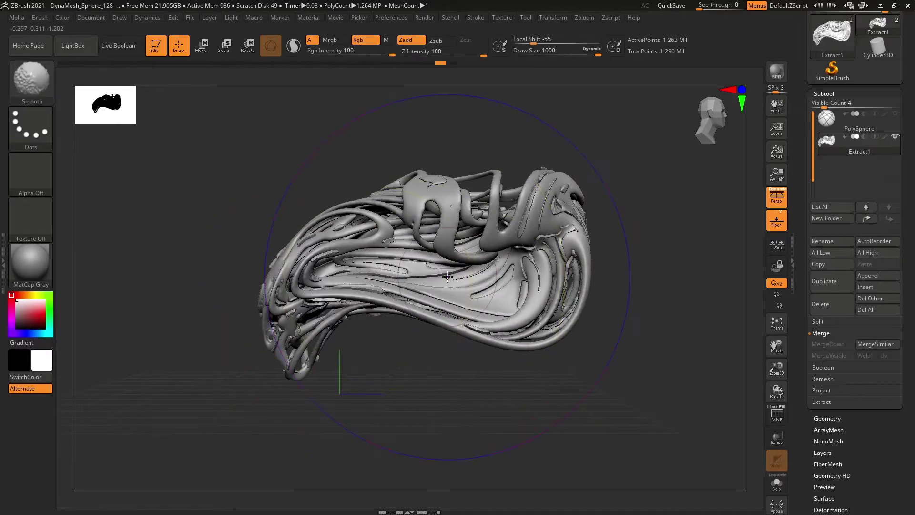
pyautogui.moveTo(419, 376)
pyautogui.mouseDown()
pyautogui.moveTo(364, 325)
pyautogui.moveTo(478, 284)
pyautogui.mouseUp()
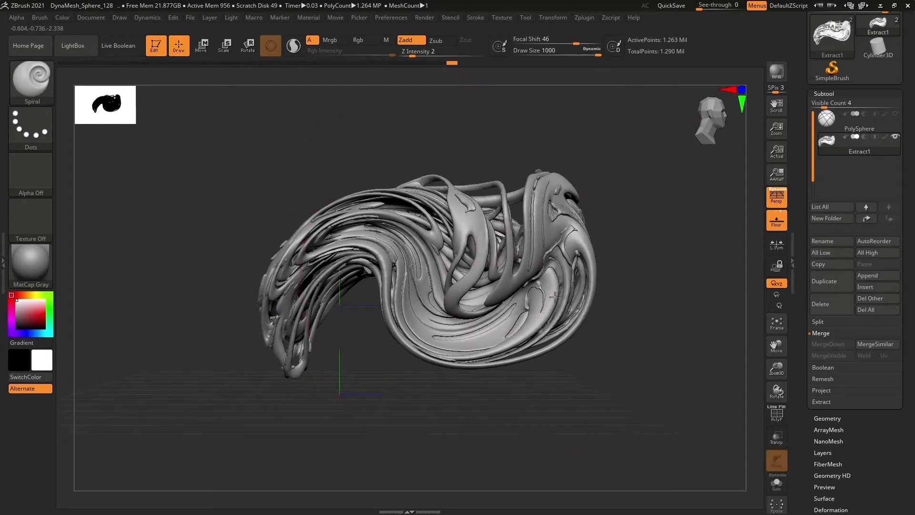
pyautogui.moveTo(555, 296); pyautogui.dragTo(537, 192)
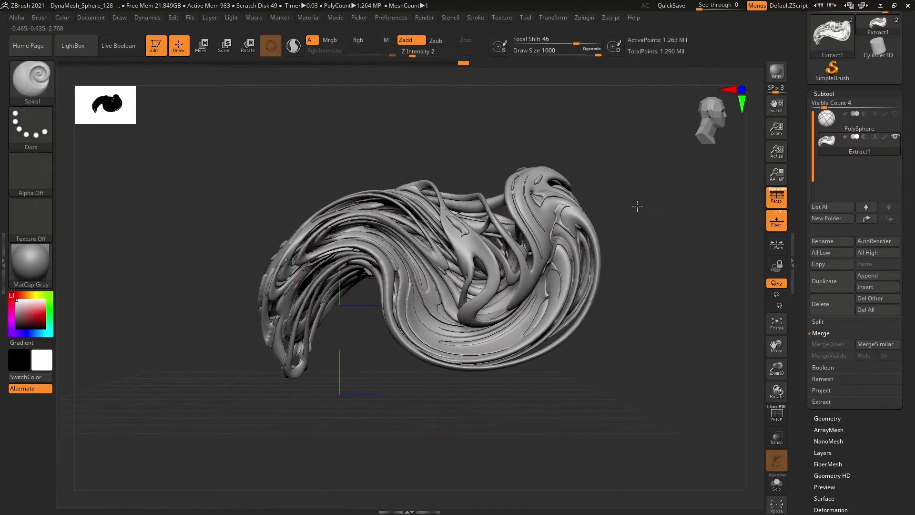
pyautogui.moveTo(578, 247)
pyautogui.mouseDown()
pyautogui.moveTo(438, 270)
pyautogui.moveTo(415, 363)
pyautogui.mouseUp()
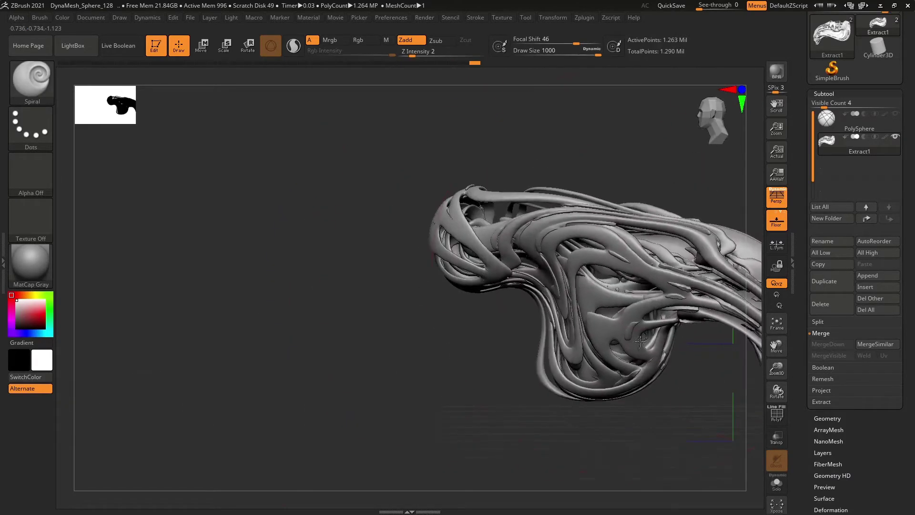
pyautogui.press('f')
pyautogui.moveTo(655, 281)
pyautogui.mouseDown()
pyautogui.moveTo(481, 269)
pyautogui.moveTo(663, 355)
pyautogui.moveTo(719, 258)
pyautogui.moveTo(400, 212)
pyautogui.moveTo(458, 282)
pyautogui.mouseUp()
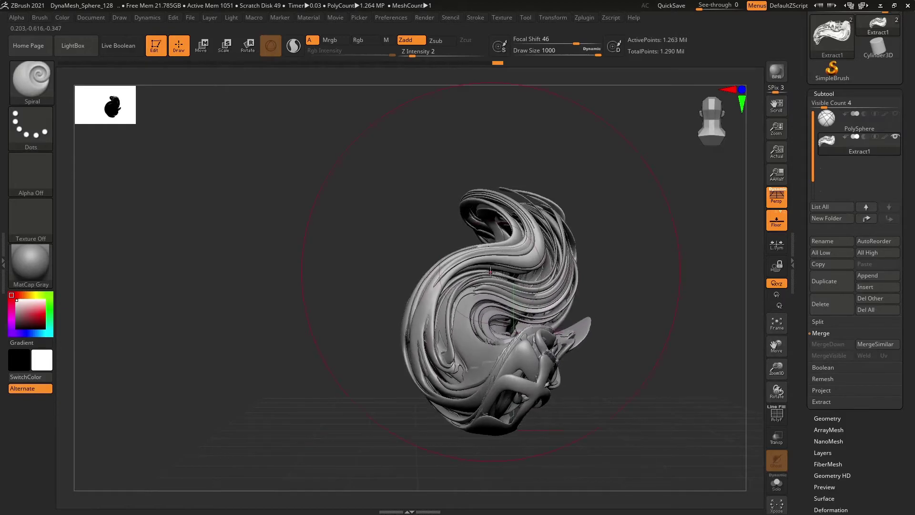
# Rotate the sculpture to a side view and frame it in the canvas.
pyautogui.moveTo(490, 272)
pyautogui.mouseDown()
pyautogui.moveTo(333, 300)
pyautogui.moveTo(532, 263)
pyautogui.mouseUp()
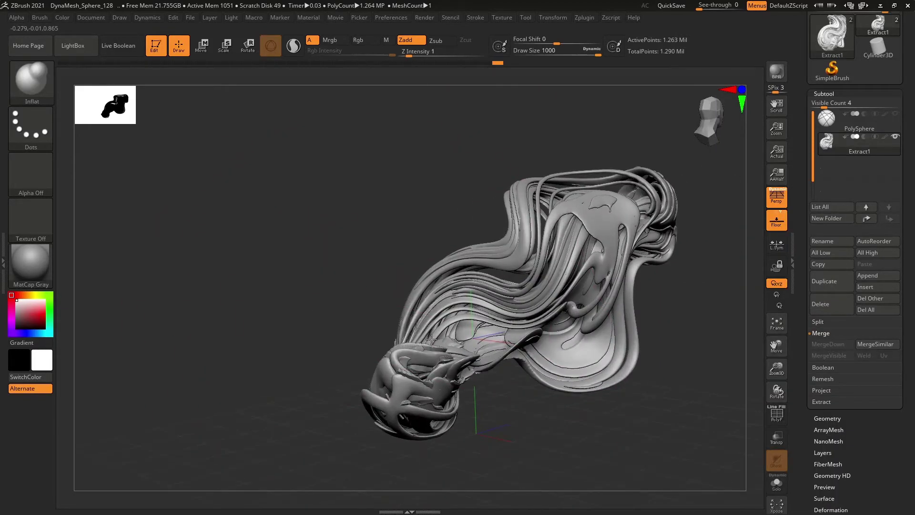
pyautogui.moveTo(262, 368)
pyautogui.mouseDown()
pyautogui.moveTo(353, 288)
pyautogui.moveTo(512, 248)
pyautogui.mouseUp()
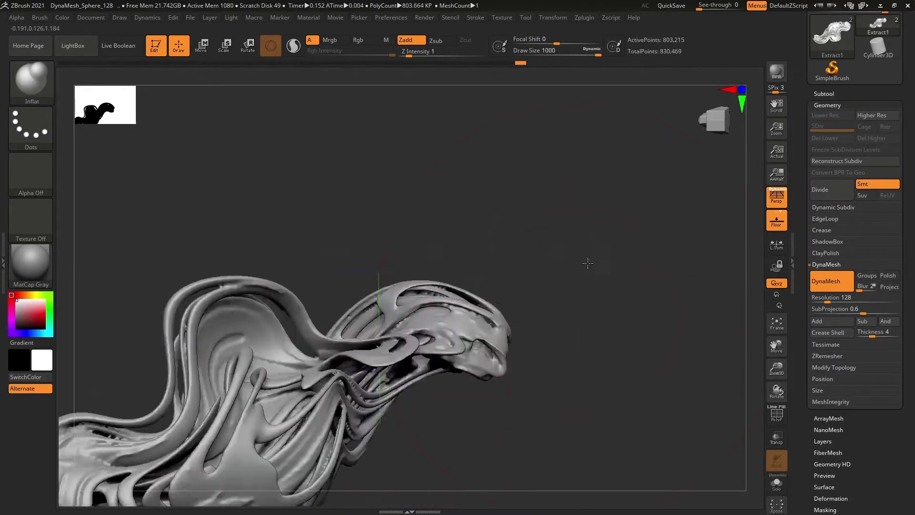
pyautogui.moveTo(588, 263)
pyautogui.mouseDown()
pyautogui.moveTo(541, 290)
pyautogui.moveTo(582, 228)
pyautogui.moveTo(423, 263)
pyautogui.moveTo(549, 253)
pyautogui.moveTo(277, 288)
pyautogui.moveTo(364, 219)
pyautogui.mouseUp()
pyautogui.press('f')
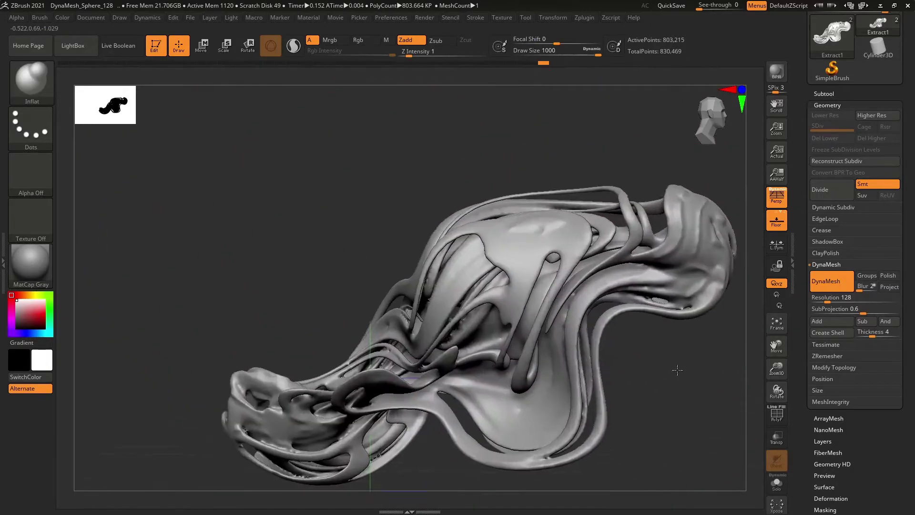
pyautogui.moveTo(670, 314); pyautogui.dragTo(648, 262)
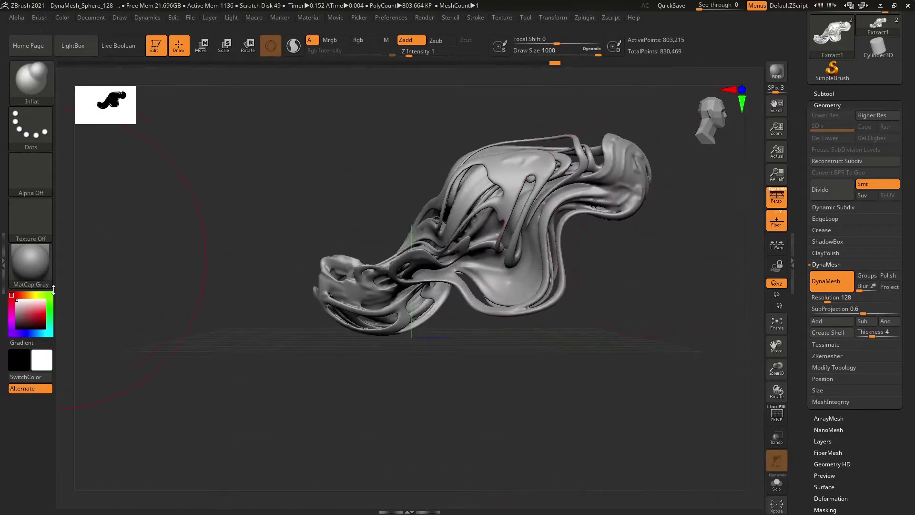
# Show the polygroup colours and wireframe with PolyF, then reframe the mesh.
pyautogui.click(824, 414)
pyautogui.click(828, 238)
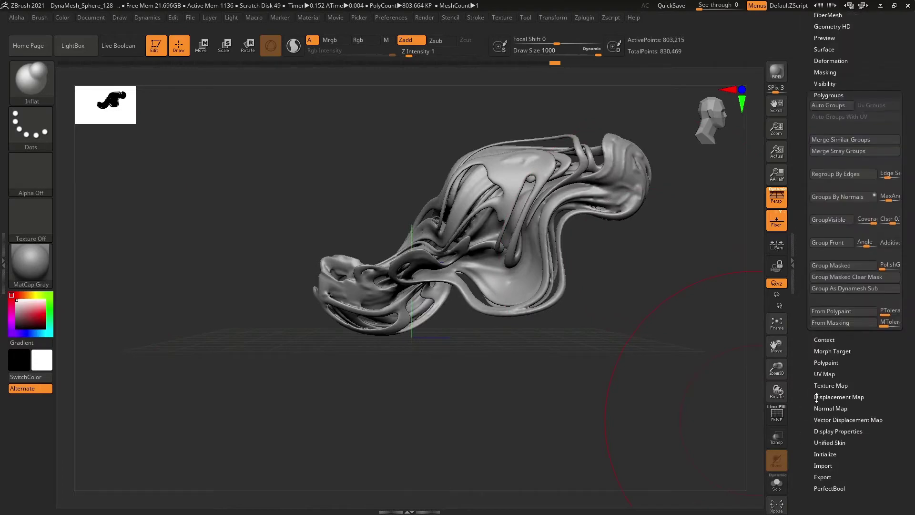
pyautogui.hotkey('shift', 'f')
pyautogui.press('f')
pyautogui.click(828, 95)
# Undo the added edge loops and restore the polygroup colour display.
pyautogui.click(828, 208)
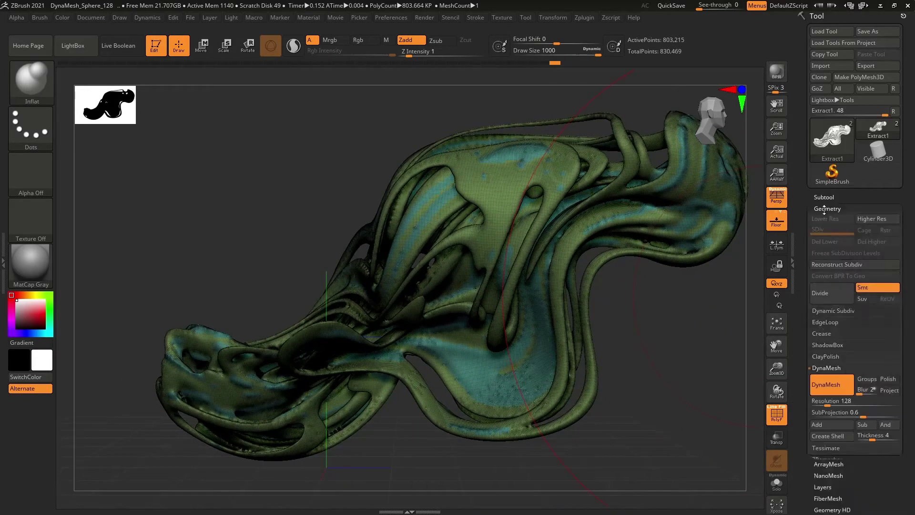
pyautogui.click(825, 322)
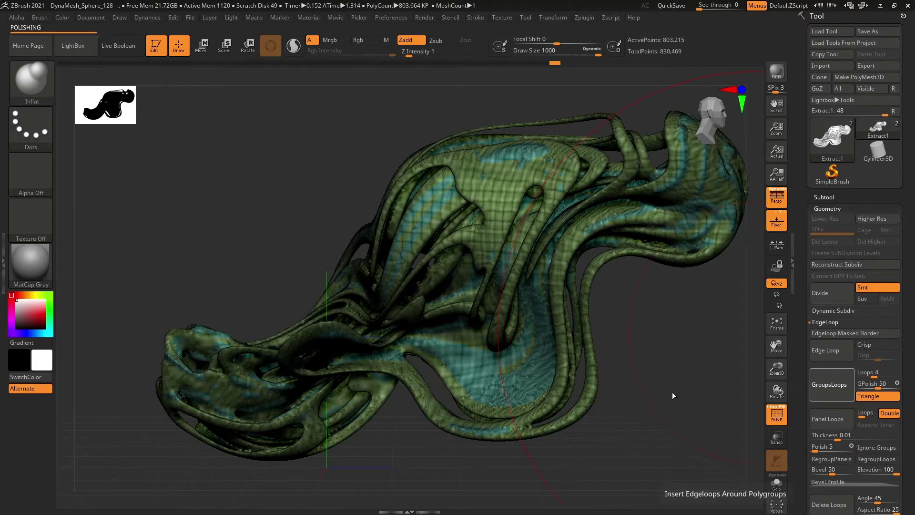
pyautogui.hotkey('shift', 'f')
pyautogui.hotkey('ctrl', 'z')
pyautogui.hotkey('shift', 'f')
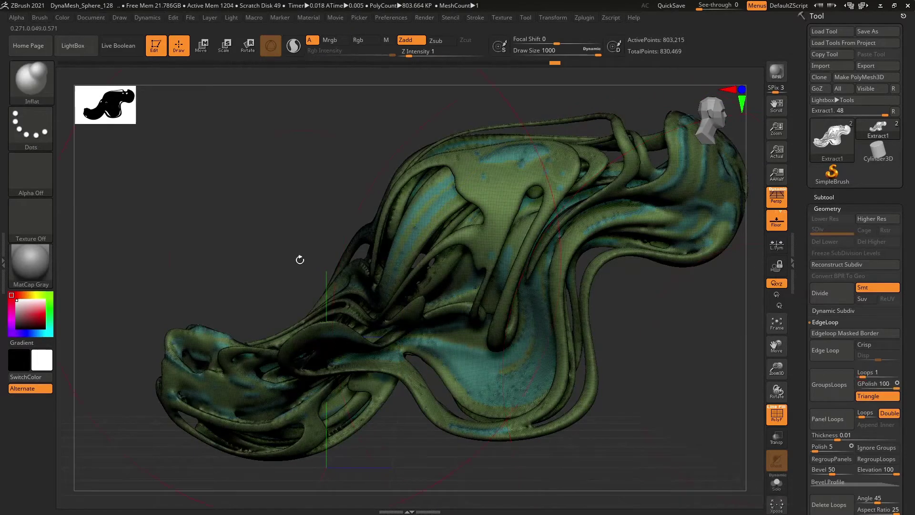
pyautogui.press('shift')
pyautogui.scroll(-5, 853, 190)
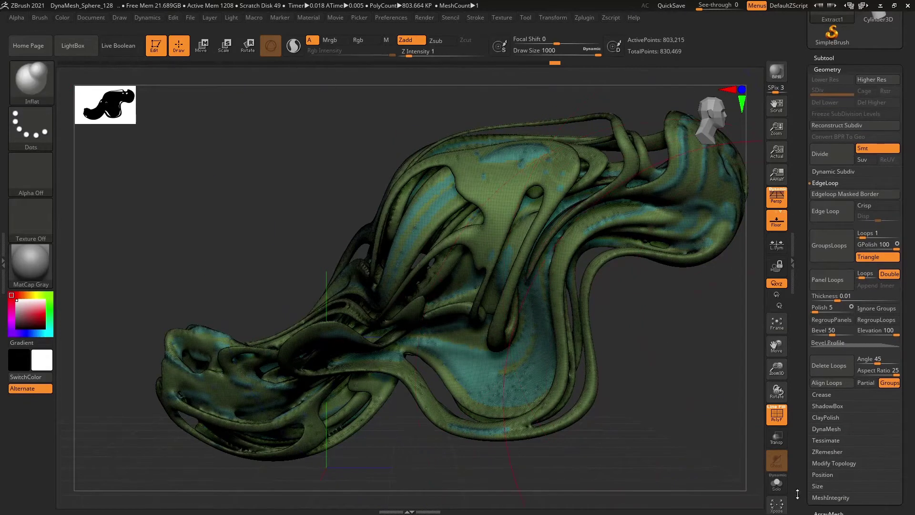
# Remesh the sculpture with DynaMesh at resolution 104.
pyautogui.click(826, 428)
pyautogui.scroll(-3, 824, 224)
pyautogui.moveTo(826, 187); pyautogui.dragTo(825, 188)
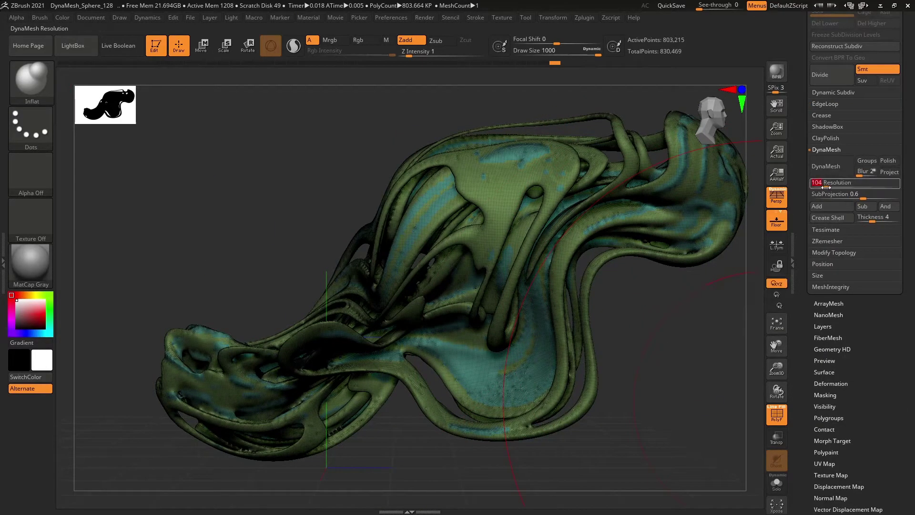
pyautogui.click(831, 166)
pyautogui.scroll(3, 817, 217)
pyautogui.click(828, 245)
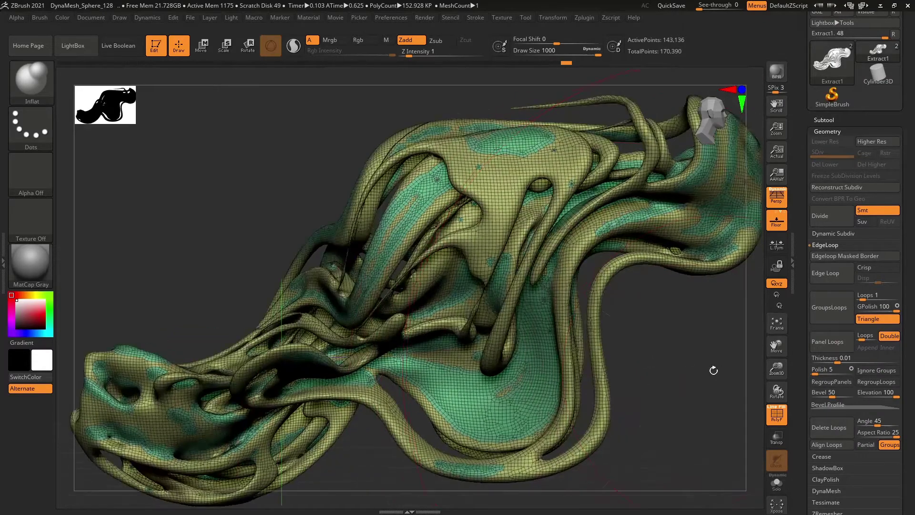
# Unhide the full mesh, extract a 0.02-thick shell as Extract3, and toggle PolyF off.
pyautogui.moveTo(713, 370)
pyautogui.keyDown('ctrl'); pyautogui.keyDown('shift'); pyautogui.mouseDown()
pyautogui.moveTo(466, 437)
pyautogui.moveTo(651, 363)
pyautogui.mouseUp(); pyautogui.keyUp('shift'); pyautogui.keyUp('ctrl')
pyautogui.keyDown('ctrl'); pyautogui.keyDown('shift'); pyautogui.click(651, 363); pyautogui.keyUp('shift'); pyautogui.keyUp('ctrl')
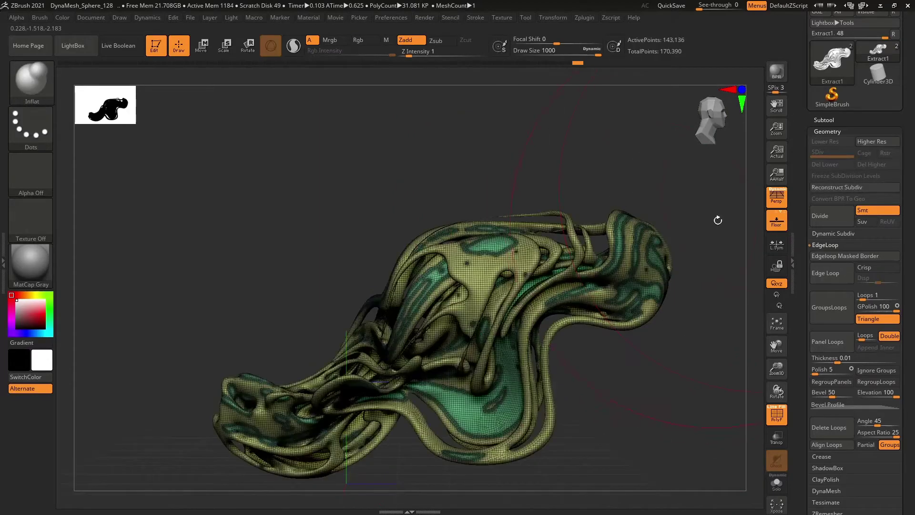
pyautogui.click(823, 119)
pyautogui.click(828, 427)
pyautogui.click(828, 425)
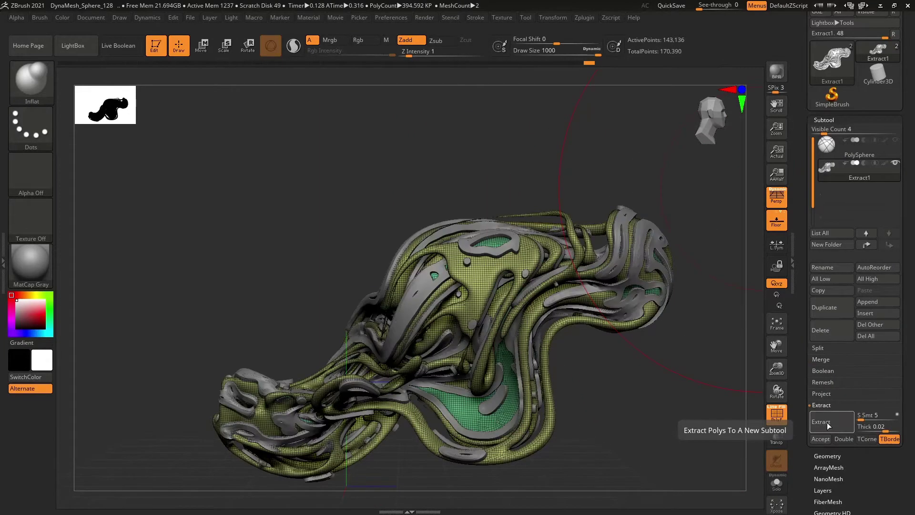
pyautogui.click(822, 439)
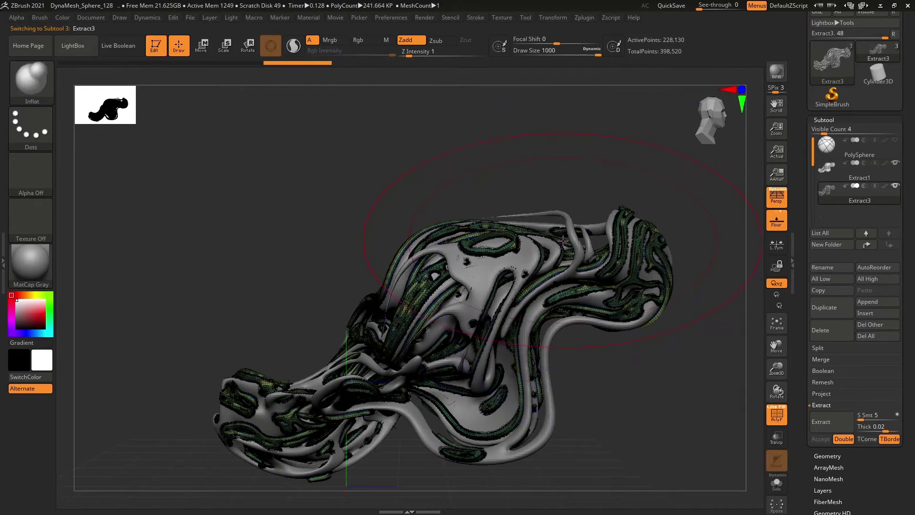
pyautogui.hotkey('shift', 'f')
pyautogui.hotkey('shift', 'f')
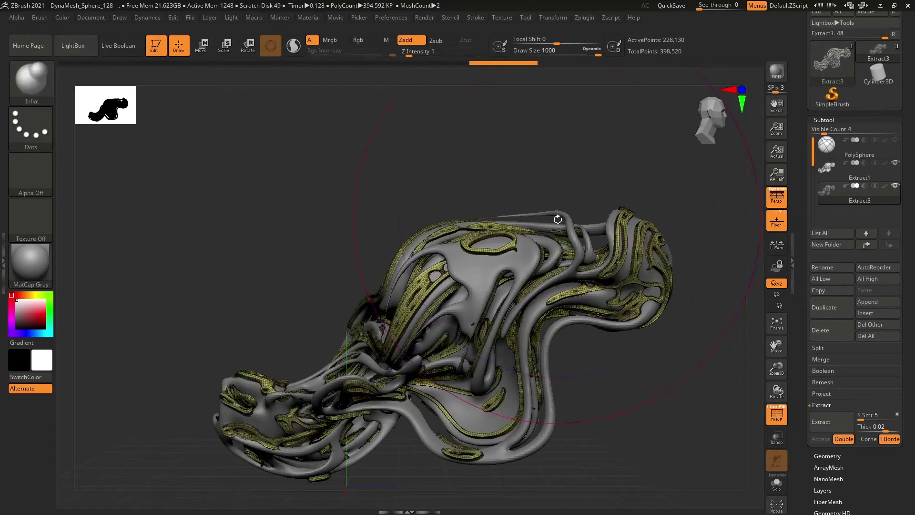
pyautogui.hotkey('shift', 'f')
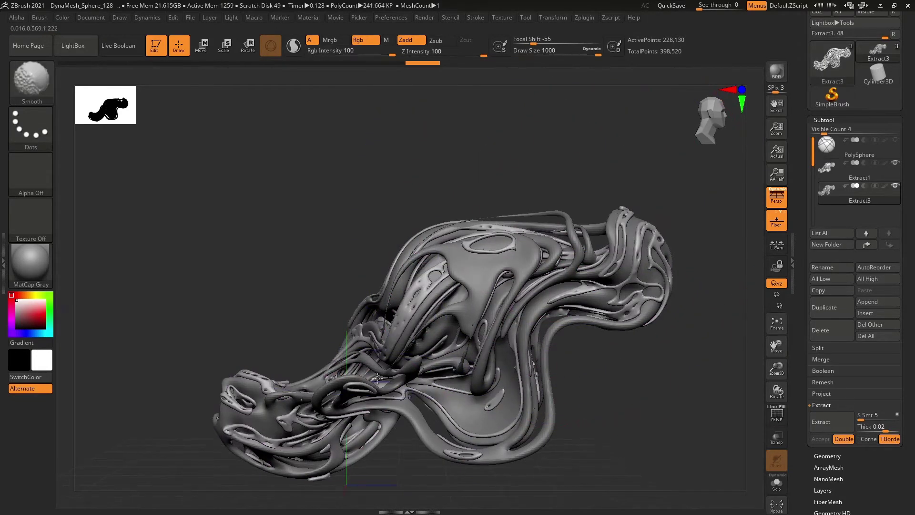
# Set the render Fade Opacity to 0 and reframe the model.
pyautogui.moveTo(299, 412)
pyautogui.mouseDown()
pyautogui.moveTo(272, 449)
pyautogui.moveTo(599, 300)
pyautogui.moveTo(316, 359)
pyautogui.moveTo(402, 300)
pyautogui.moveTo(388, 245)
pyautogui.moveTo(428, 92)
pyautogui.mouseUp()
pyautogui.click(424, 17)
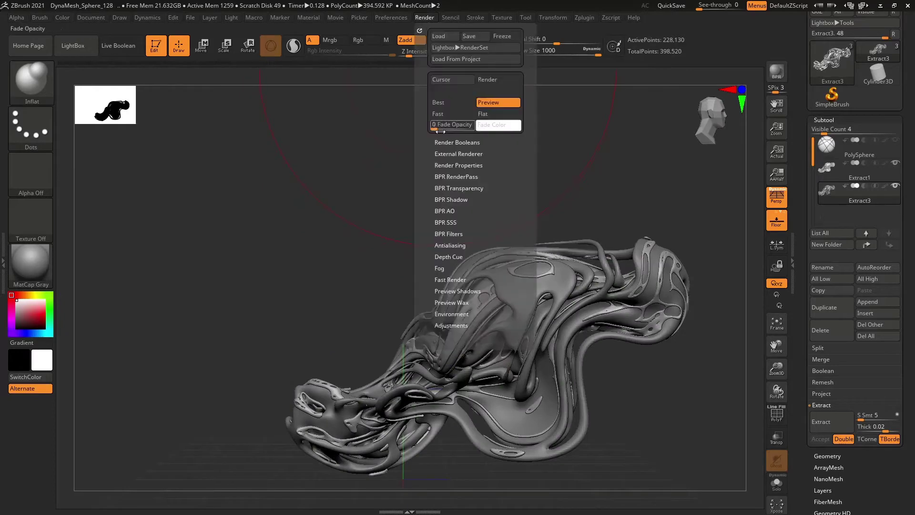
pyautogui.click(453, 128)
pyautogui.moveTo(328, 266); pyautogui.dragTo(287, 241)
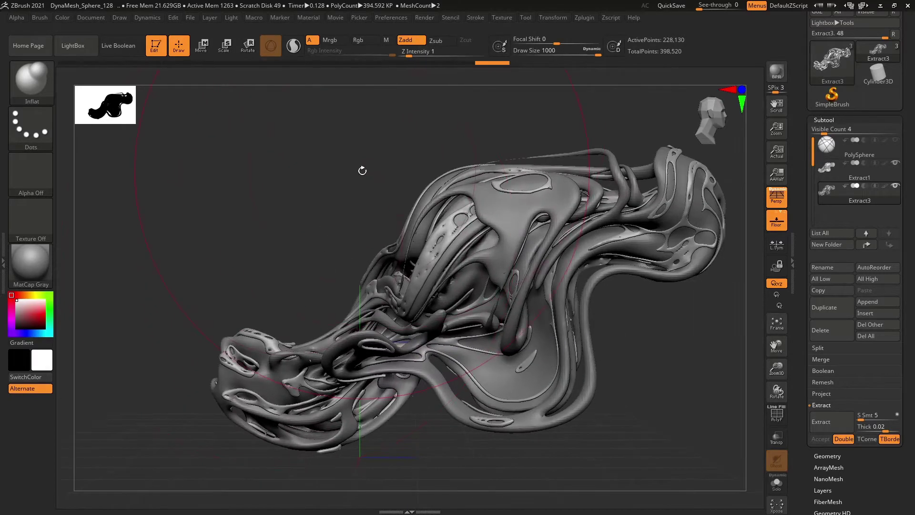
# Send the subtools to KeyShot through the bridge, with Extract3 as the active subtool.
pyautogui.press('ctrl')
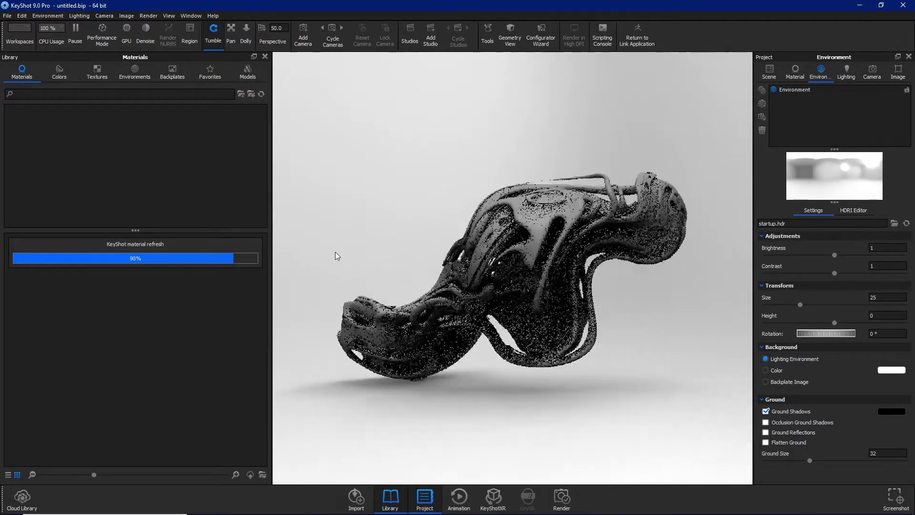
pyautogui.hotkey('alt', 'Tab')
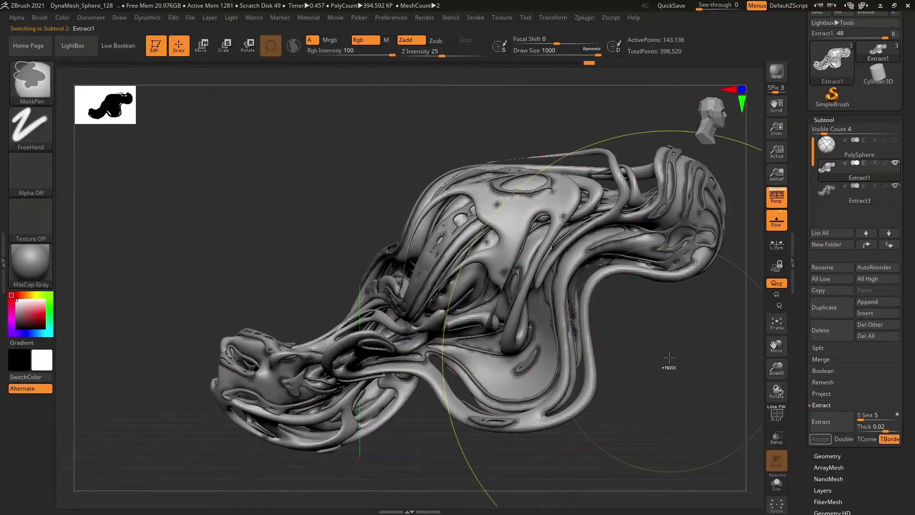
pyautogui.keyDown('alt'); pyautogui.click(715, 274); pyautogui.keyUp('alt')
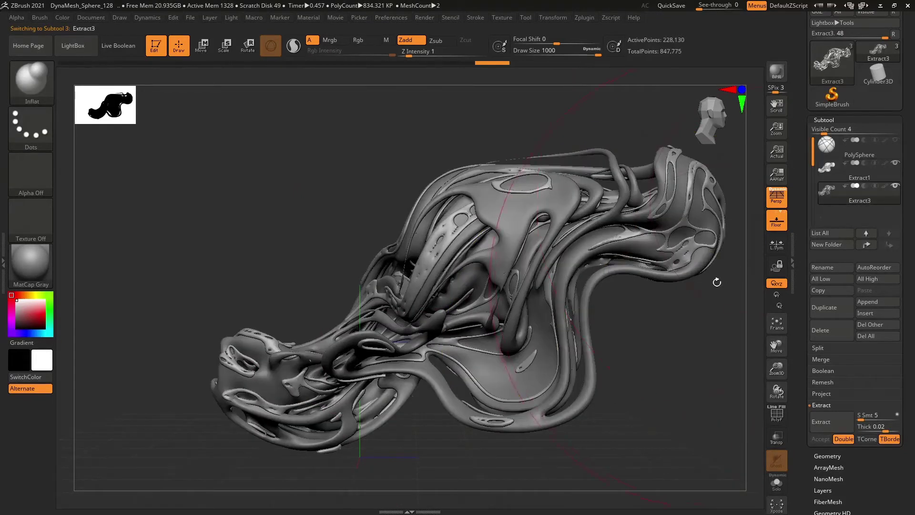
pyautogui.hotkey('alt', 'Tab')
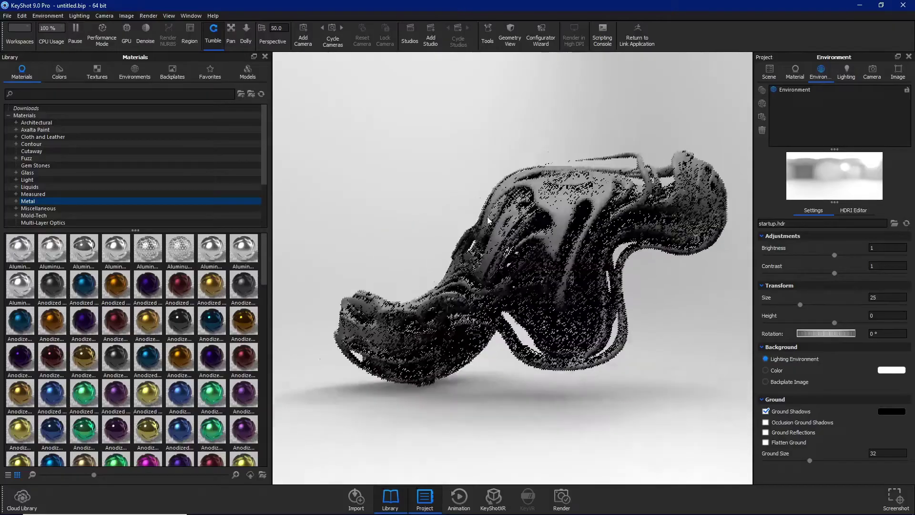
# Apply a blue metal material to the strips and try the 3 Point Dark 4K environment.
pyautogui.moveTo(707, 287)
pyautogui.mouseDown()
pyautogui.moveTo(509, 254)
pyautogui.moveTo(596, 267)
pyautogui.mouseUp()
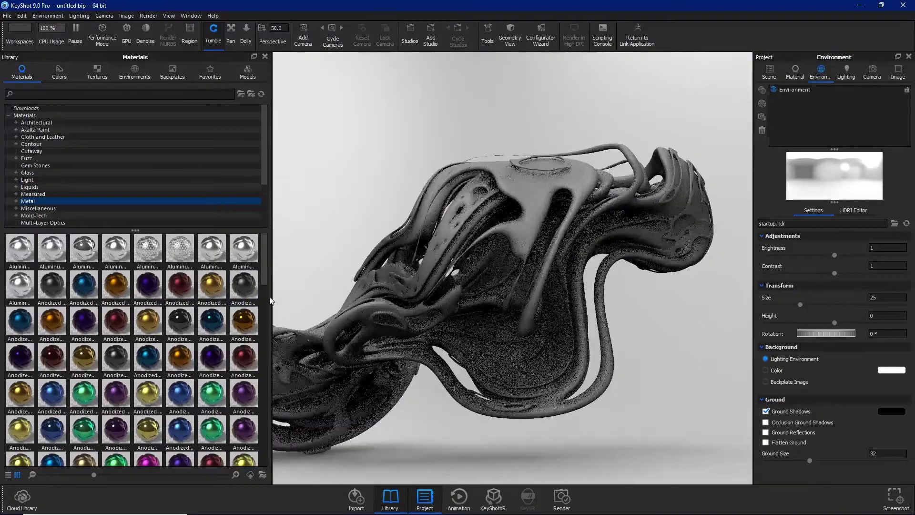
pyautogui.scroll(-5, 218, 337)
pyautogui.moveTo(189, 393); pyautogui.dragTo(461, 208)
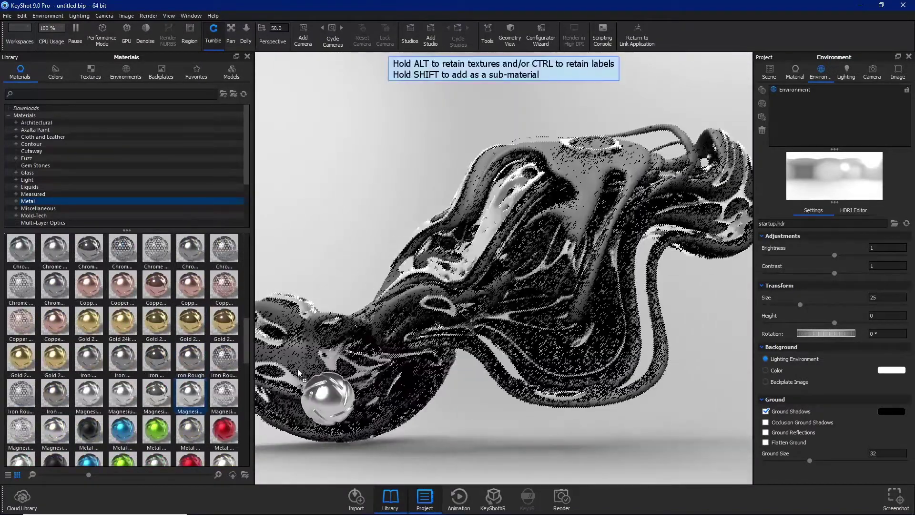
pyautogui.scroll(-5, 190, 334)
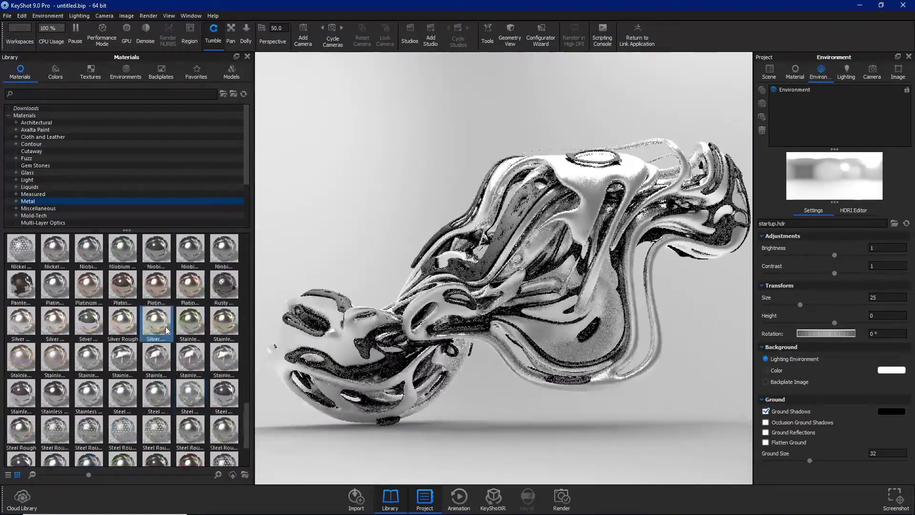
pyautogui.moveTo(189, 324); pyautogui.dragTo(369, 355)
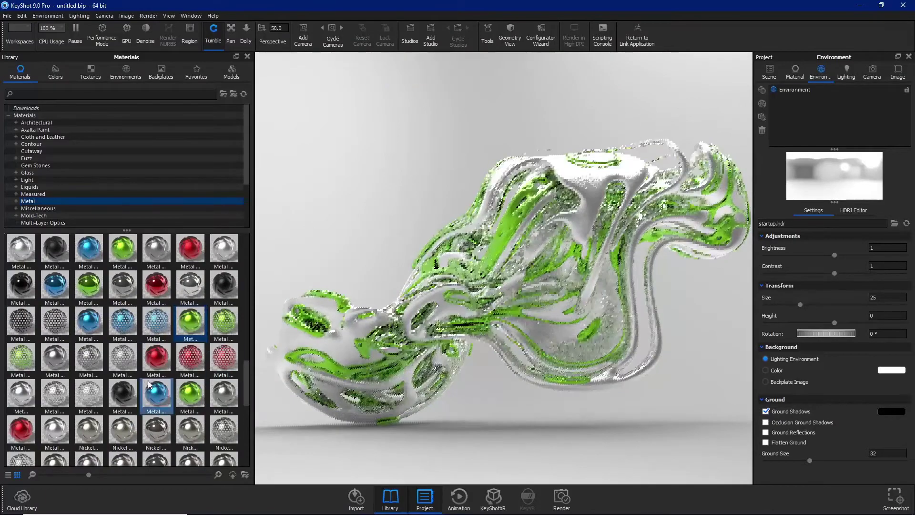
pyautogui.moveTo(156, 393); pyautogui.dragTo(364, 357)
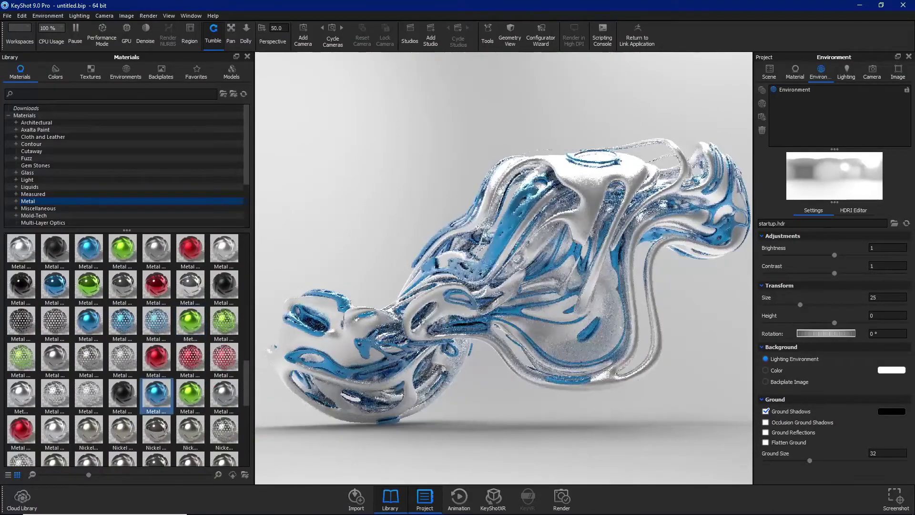
pyautogui.click(125, 72)
pyautogui.moveTo(123, 300); pyautogui.dragTo(403, 214)
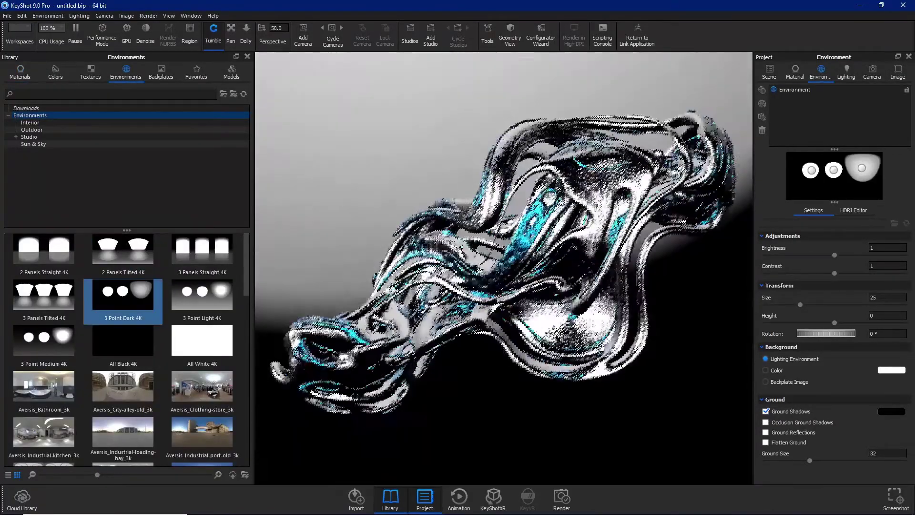
pyautogui.scroll(-4, 350, 238)
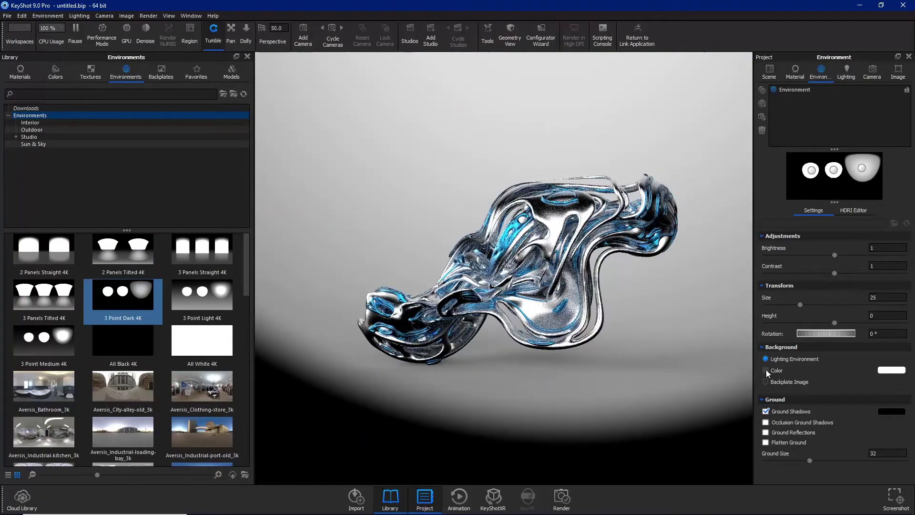
# Use a plain colour background, apply 3 Point Light 4K, and turn off ground shadows.
pyautogui.click(765, 370)
pyautogui.moveTo(527, 374); pyautogui.dragTo(429, 372)
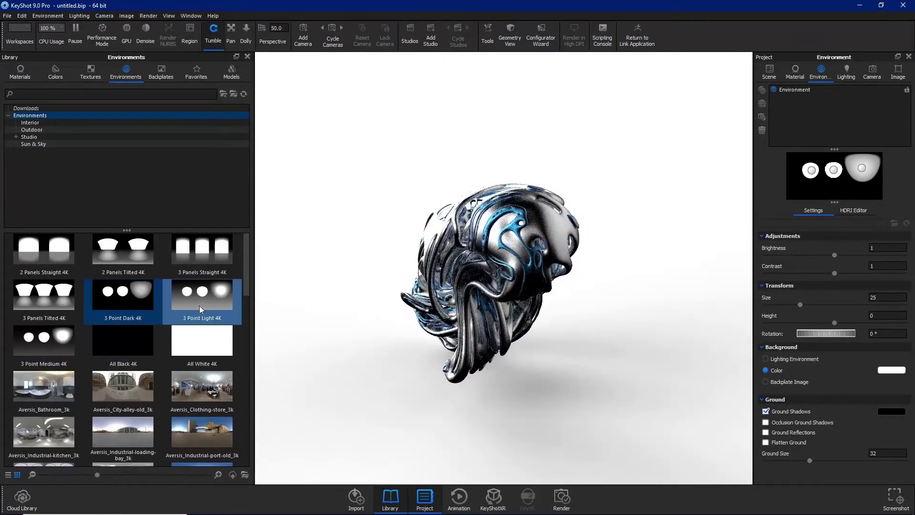
pyautogui.moveTo(200, 309)
pyautogui.mouseDown()
pyautogui.moveTo(370, 263)
pyautogui.moveTo(351, 183)
pyautogui.moveTo(586, 260)
pyautogui.moveTo(570, 280)
pyautogui.moveTo(644, 363)
pyautogui.moveTo(667, 280)
pyautogui.mouseUp()
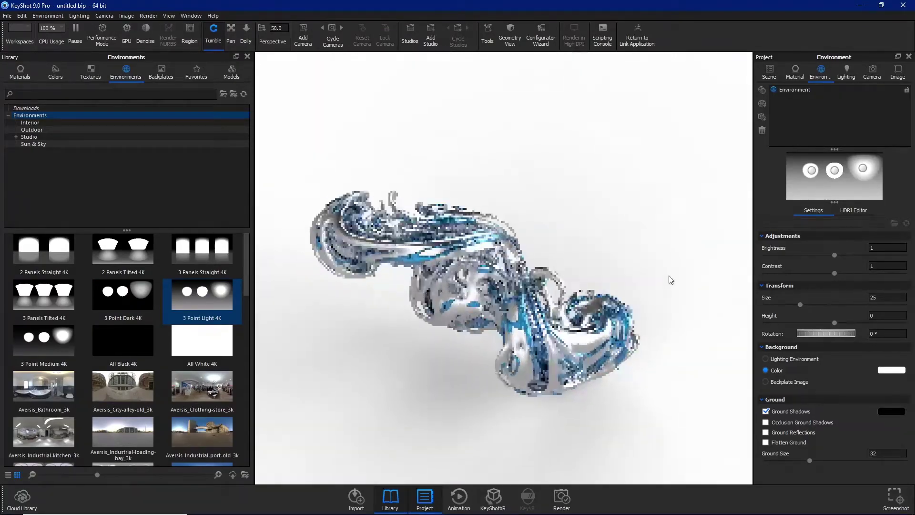
pyautogui.click(765, 411)
pyautogui.moveTo(393, 217)
pyautogui.mouseDown()
pyautogui.moveTo(358, 244)
pyautogui.moveTo(428, 263)
pyautogui.moveTo(700, 251)
pyautogui.moveTo(439, 323)
pyautogui.moveTo(582, 320)
pyautogui.moveTo(578, 262)
pyautogui.moveTo(528, 257)
pyautogui.mouseUp()
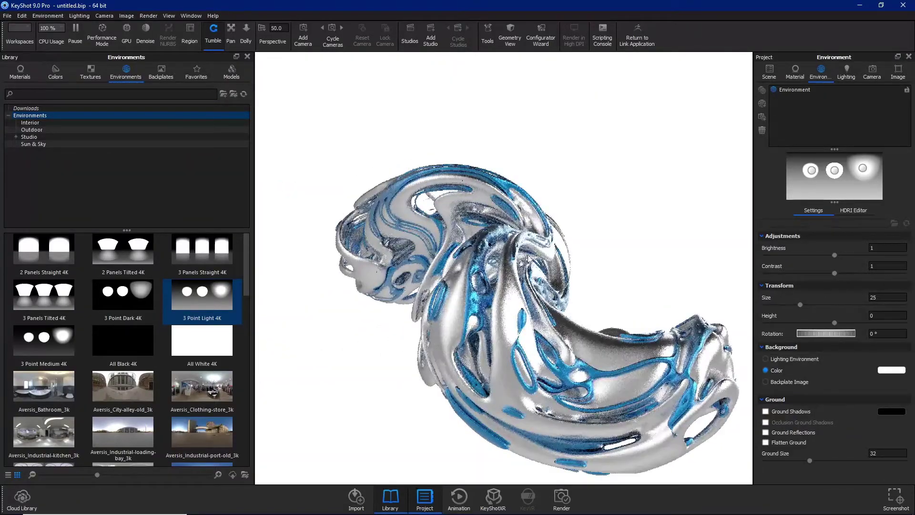
# Try the Aversis_River-road_3k environment, then return to 3 Point Light 4K.
pyautogui.moveTo(202, 386); pyautogui.dragTo(295, 387)
pyautogui.scroll(-3, 176, 396)
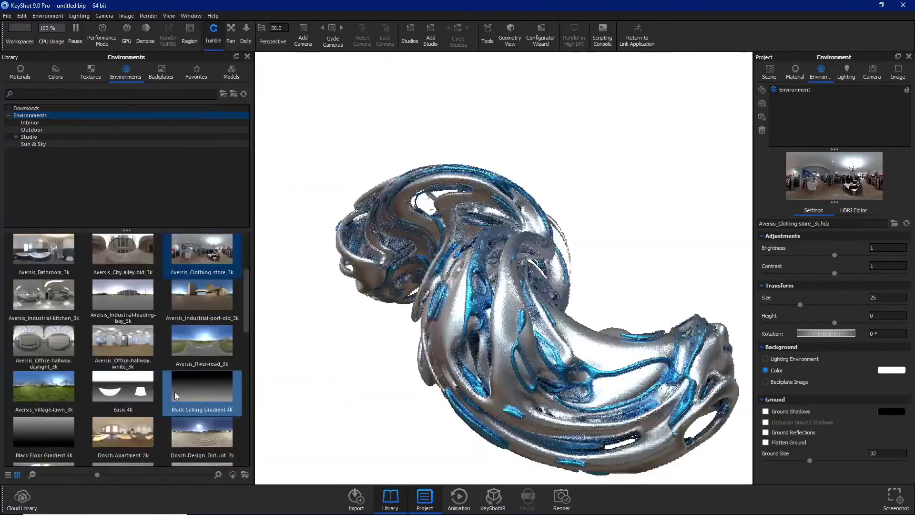
pyautogui.moveTo(202, 340); pyautogui.dragTo(352, 365)
pyautogui.scroll(3, 176, 333)
pyautogui.moveTo(202, 295)
pyautogui.mouseDown()
pyautogui.moveTo(319, 356)
pyautogui.moveTo(337, 405)
pyautogui.mouseUp()
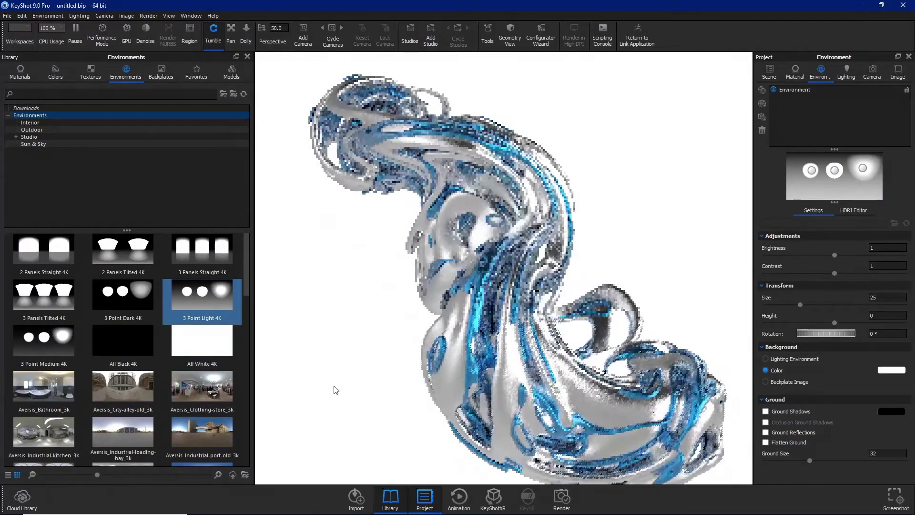
# Apply a titanium metal material to the sculpture.
pyautogui.click(20, 71)
pyautogui.scroll(-5, 138, 317)
pyautogui.moveTo(190, 374); pyautogui.dragTo(367, 343)
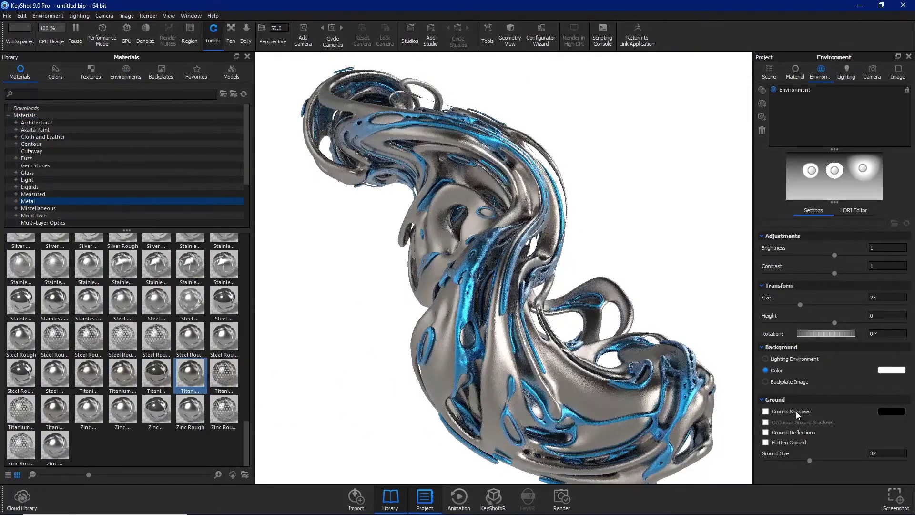
pyautogui.click(891, 370)
# Set the background to a grey sampled from the render.
pyautogui.click(732, 106)
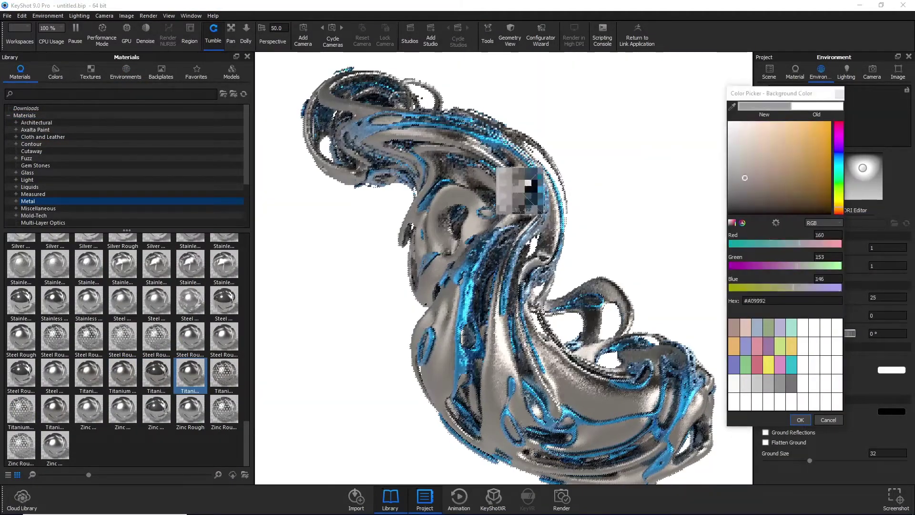
pyautogui.click(368, 114)
pyautogui.click(800, 420)
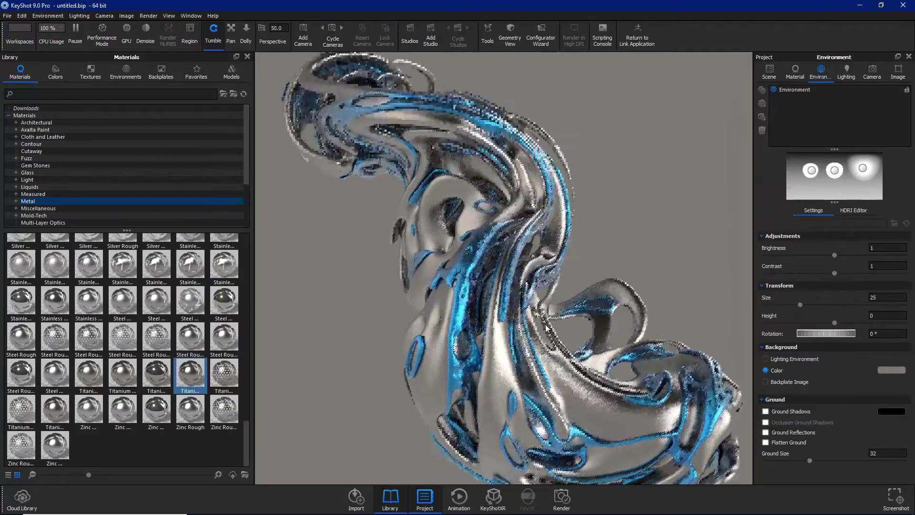
pyautogui.moveTo(562, 310); pyautogui.dragTo(550, 290)
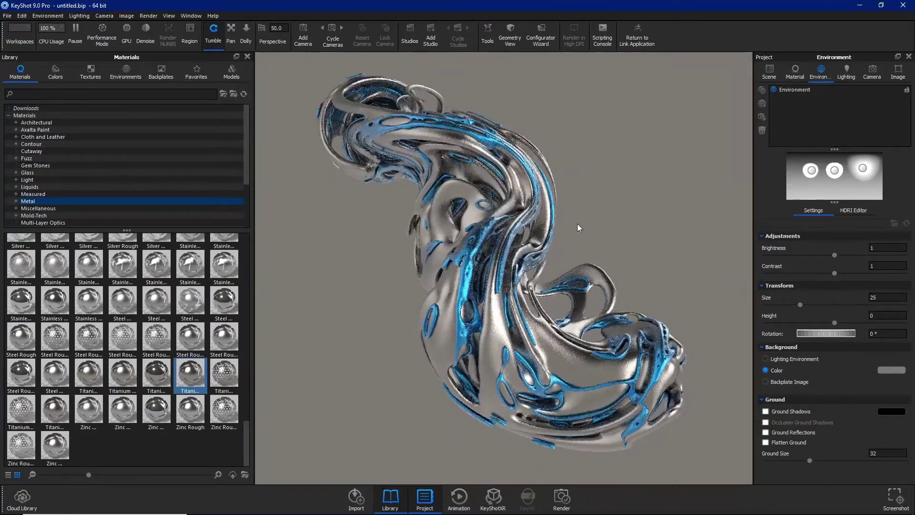
# Apply a dark metal to the model and add flattened ground shadows at ground size 100.
pyautogui.scroll(5, 96, 283)
pyautogui.scroll(5, 96, 283)
pyautogui.scroll(3, 96, 283)
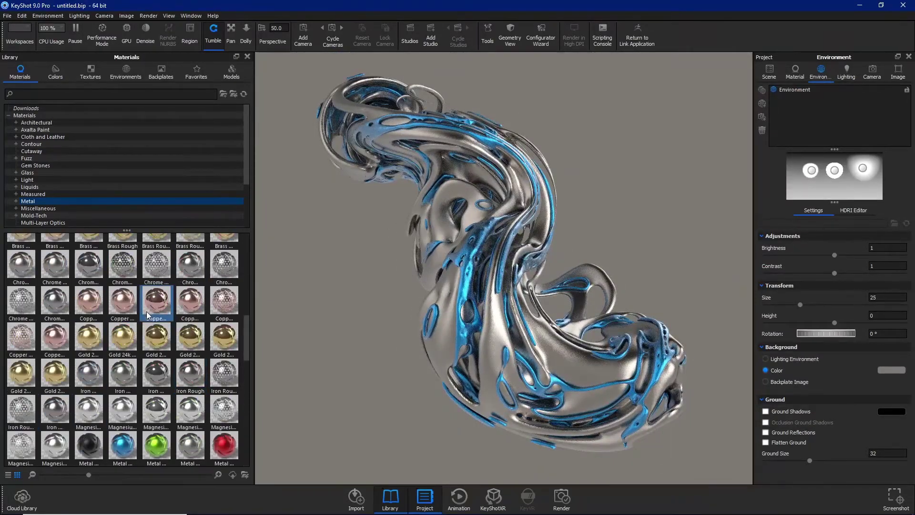
pyautogui.moveTo(89, 336)
pyautogui.mouseDown()
pyautogui.moveTo(385, 338)
pyautogui.moveTo(536, 394)
pyautogui.mouseUp()
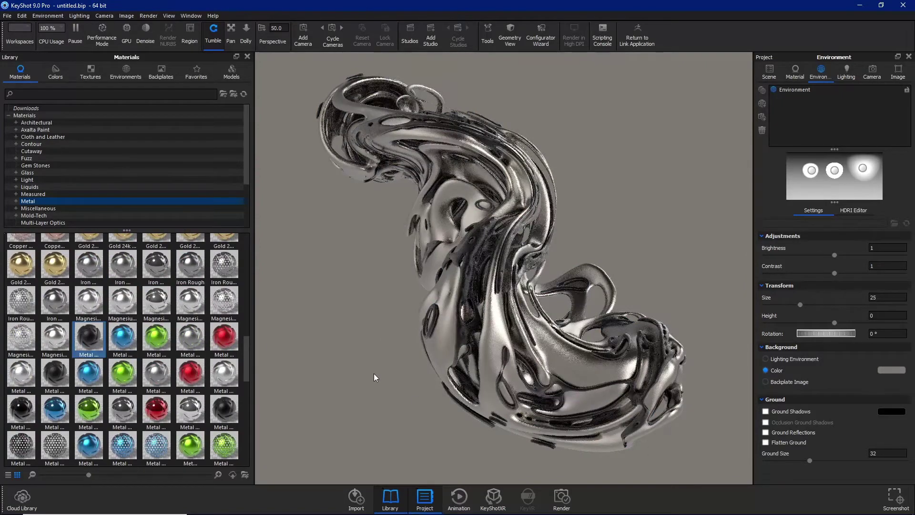
pyautogui.click(765, 411)
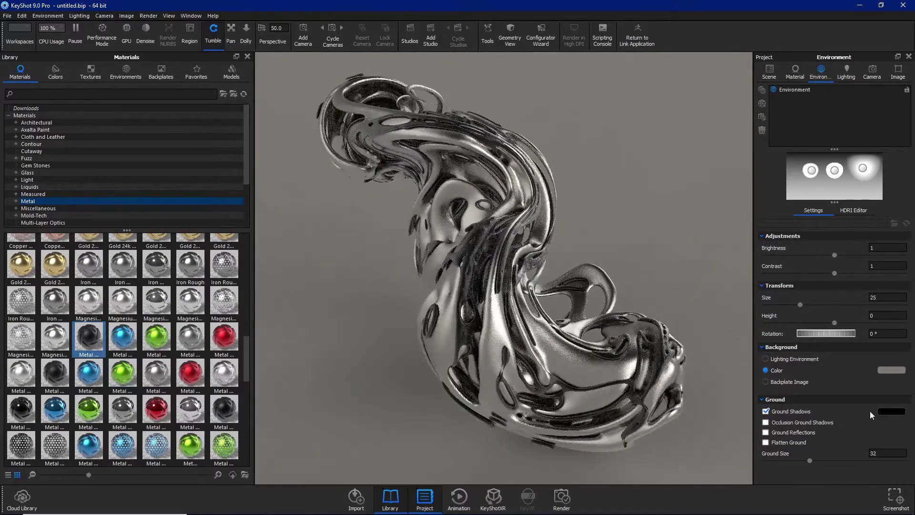
pyautogui.moveTo(809, 462); pyautogui.dragTo(904, 460)
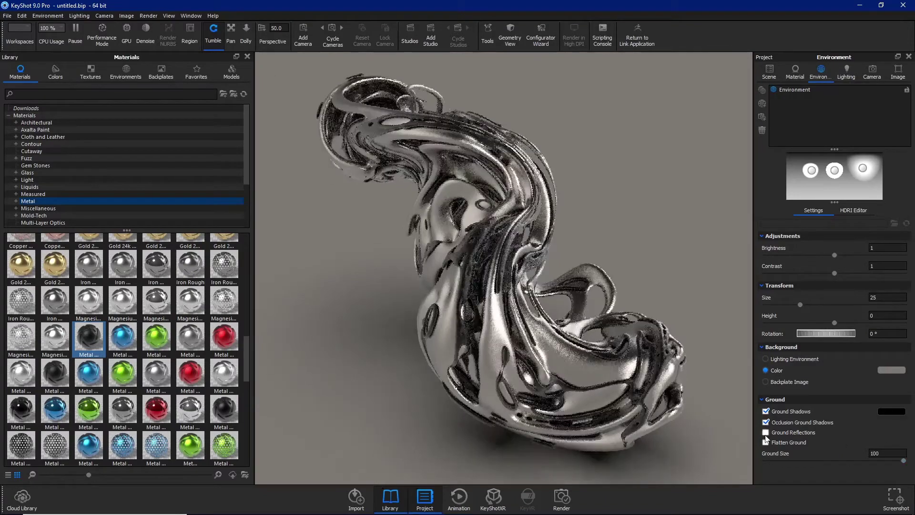
pyautogui.click(765, 442)
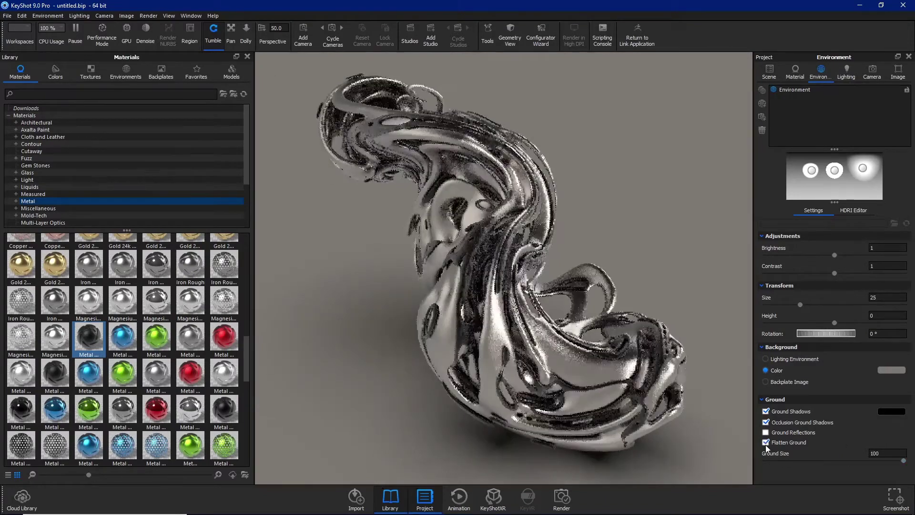
# Switch on all three Overhead light pins in the HDRI Editor.
pyautogui.click(847, 72)
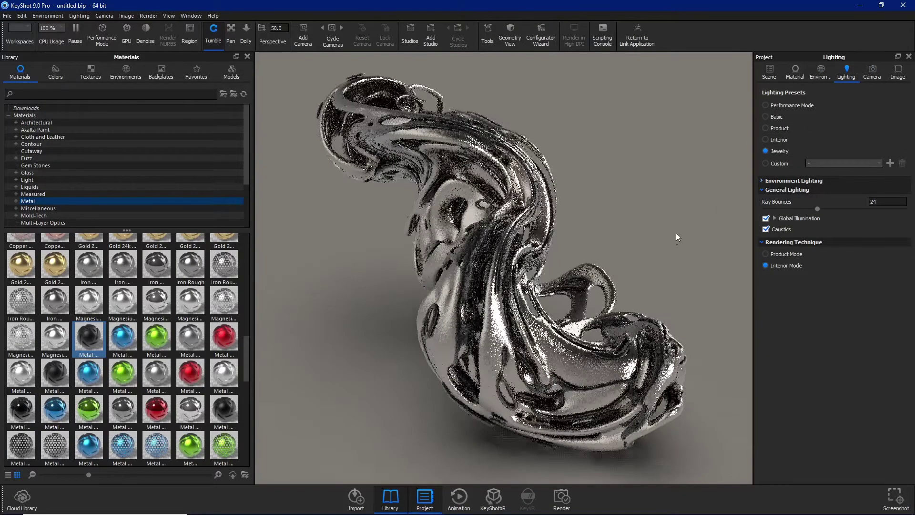
pyautogui.moveTo(667, 224); pyautogui.dragTo(656, 223)
pyautogui.click(821, 73)
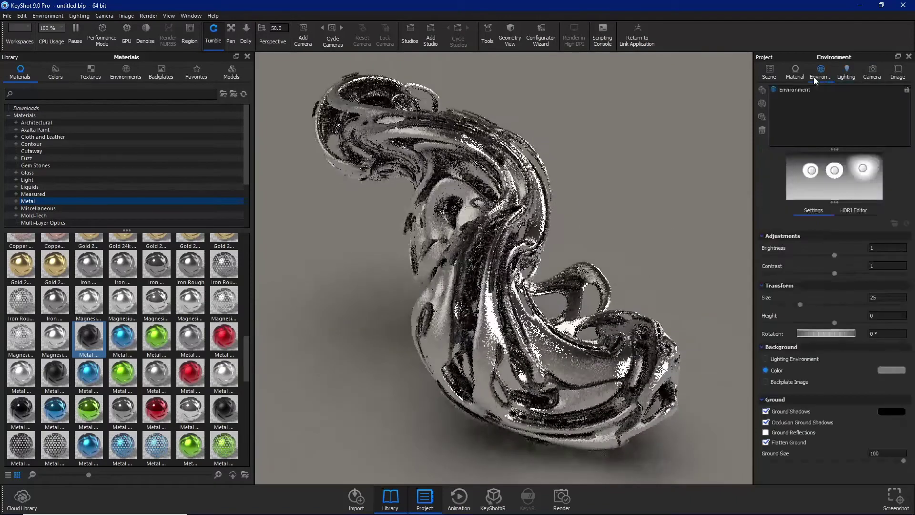
pyautogui.click(853, 210)
pyautogui.click(779, 237)
pyautogui.click(800, 266)
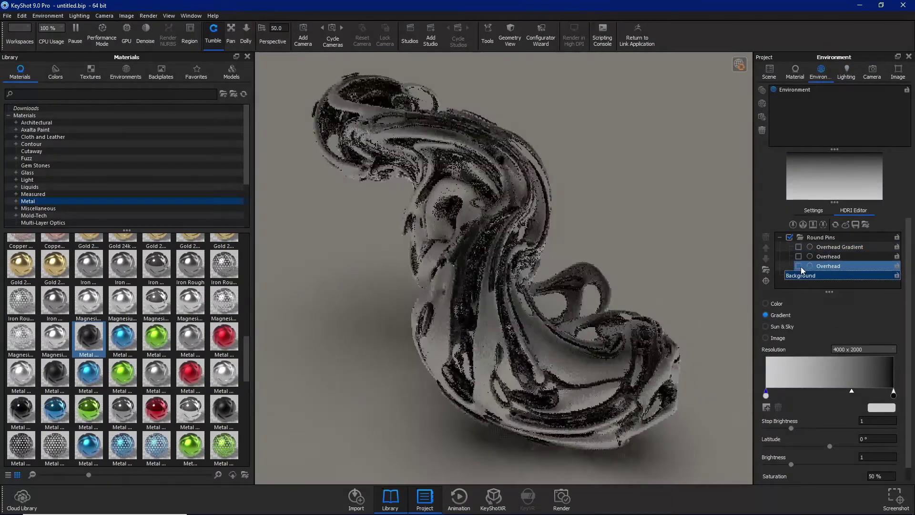
pyautogui.click(800, 265)
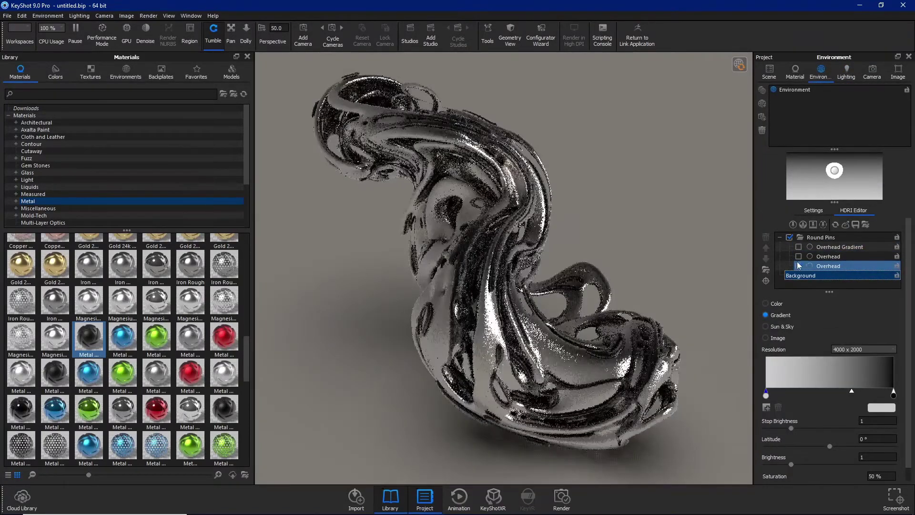
pyautogui.click(798, 266)
pyautogui.click(799, 256)
pyautogui.click(806, 170)
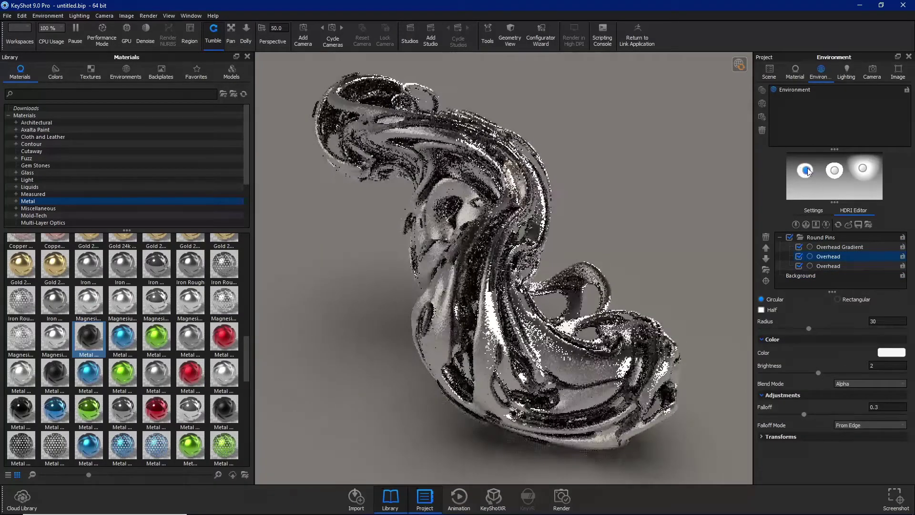
# Make the camera orthographic with depth of field focused on the sculpture at 5.972.
pyautogui.click(873, 72)
pyautogui.click(781, 201)
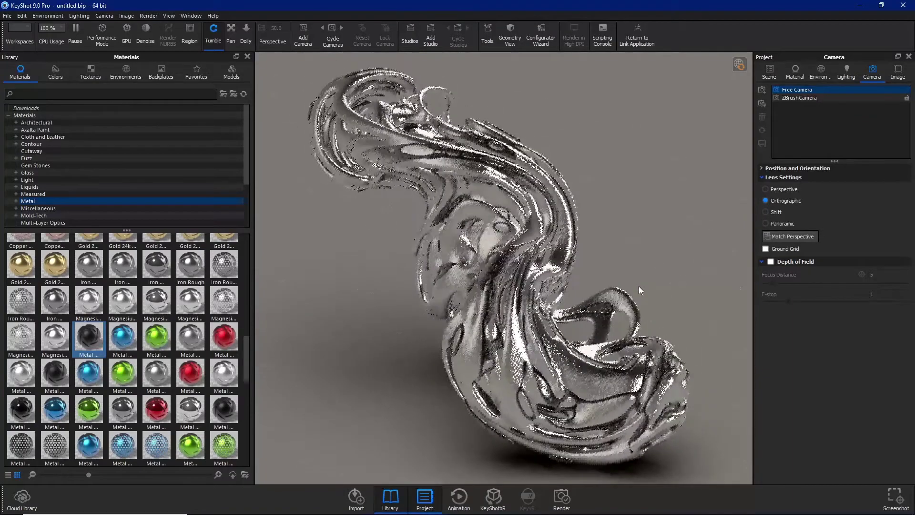
pyautogui.moveTo(593, 247); pyautogui.dragTo(644, 287)
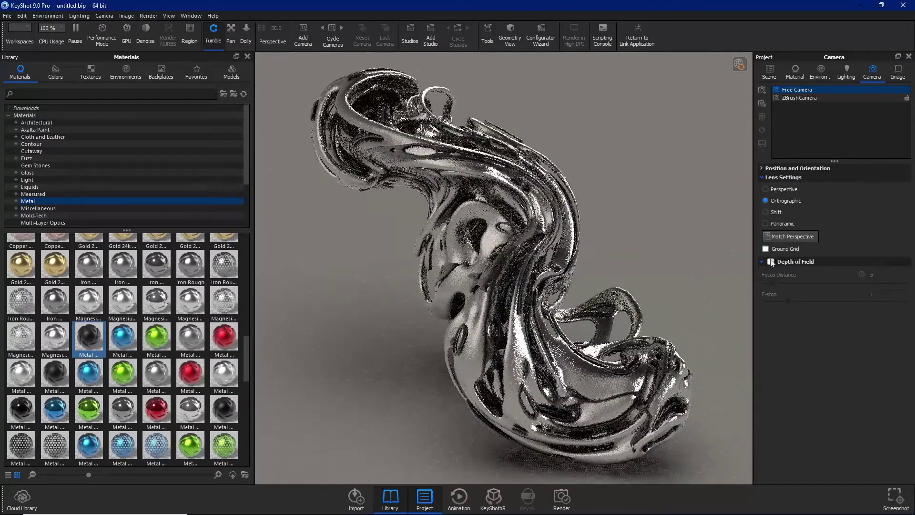
pyautogui.click(771, 261)
pyautogui.click(861, 274)
pyautogui.click(533, 223)
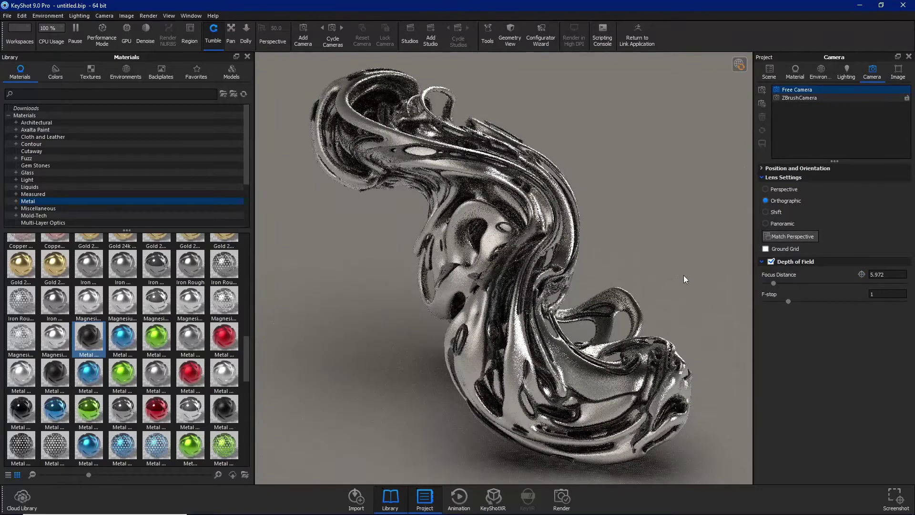
pyautogui.click(845, 72)
pyautogui.click(899, 74)
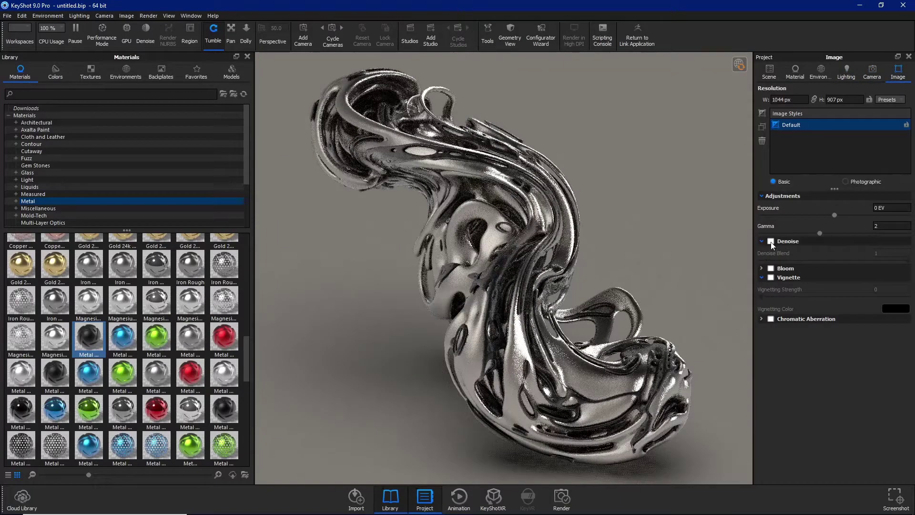
# Raise exposure to 0.416 EV, strengthen the vignette, and add slight chromatic aberration and bloom.
pyautogui.moveTo(837, 215); pyautogui.dragTo(849, 215)
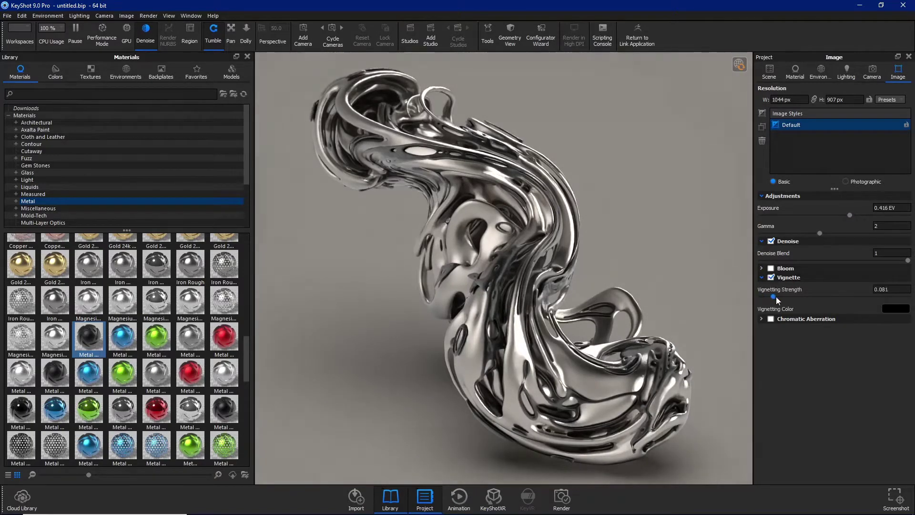
pyautogui.moveTo(776, 297)
pyautogui.mouseDown()
pyautogui.moveTo(848, 296)
pyautogui.moveTo(815, 298)
pyautogui.mouseUp()
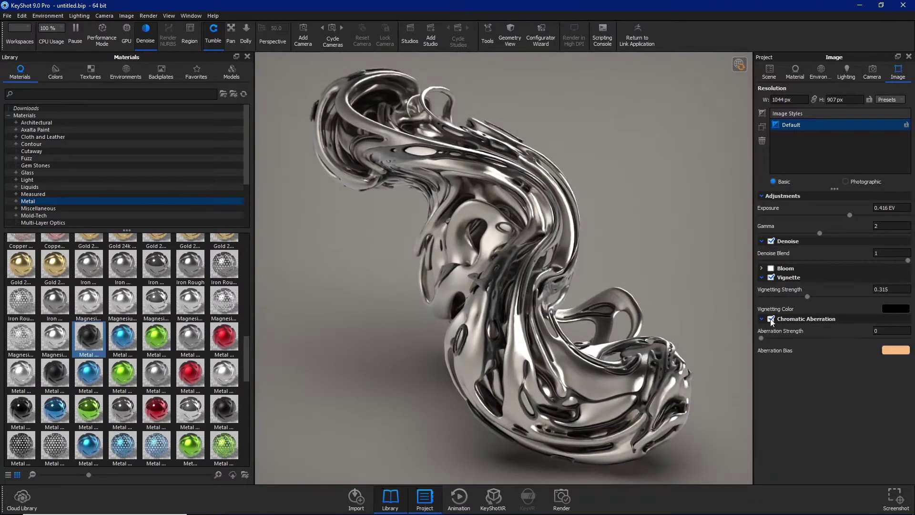
pyautogui.moveTo(761, 338); pyautogui.dragTo(763, 337)
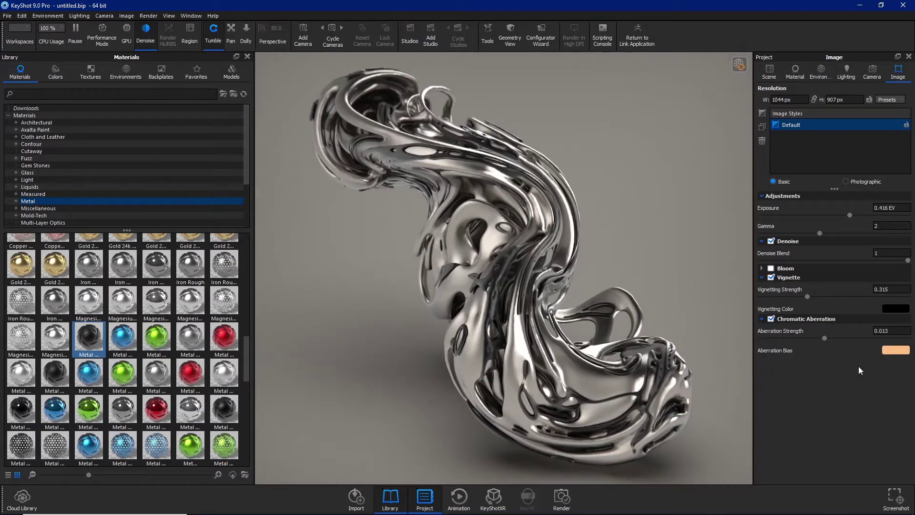
pyautogui.click(771, 269)
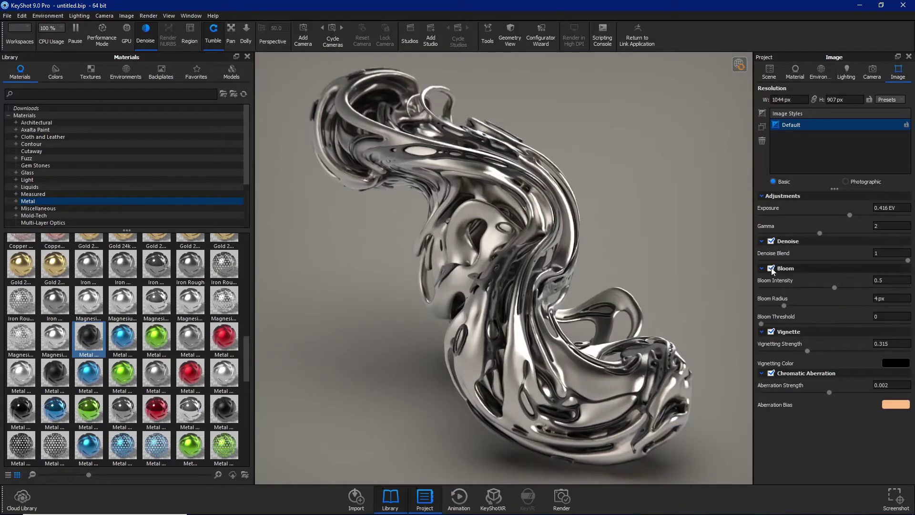
# Add a new default Basic image style.
pyautogui.click(845, 182)
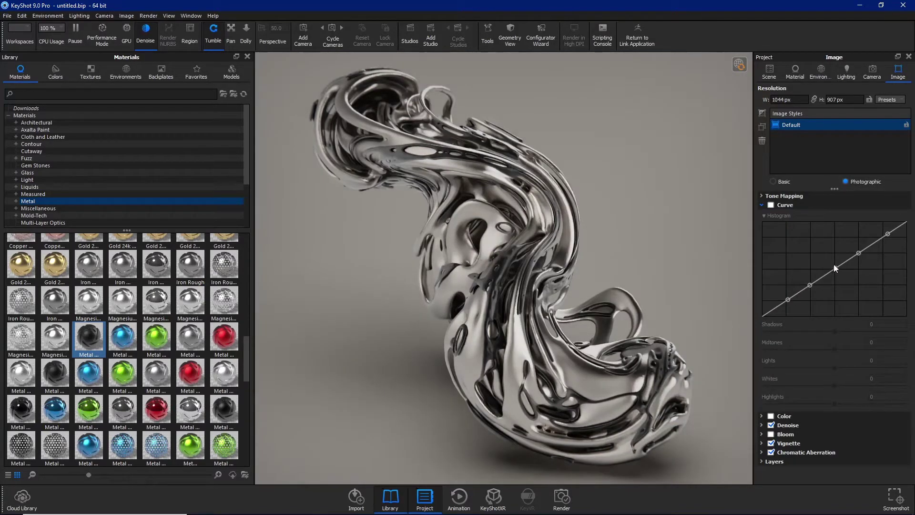
pyautogui.click(780, 182)
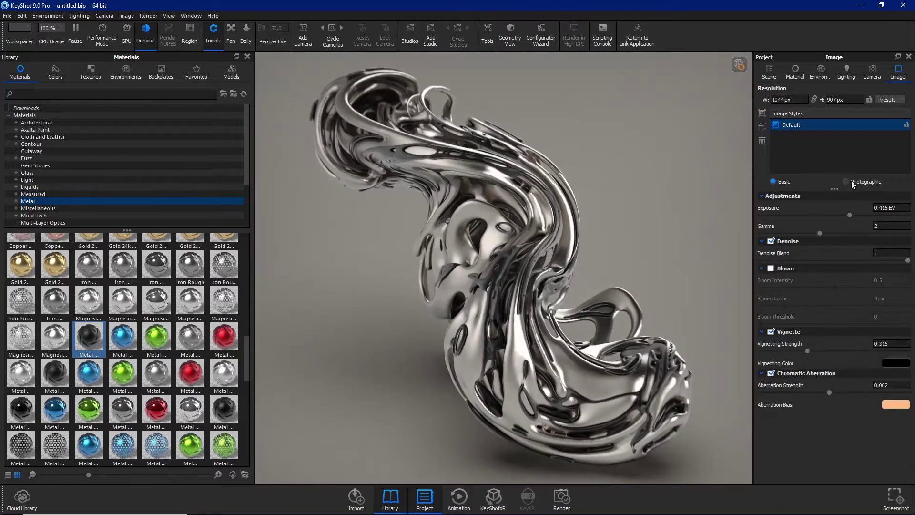
pyautogui.rightClick(805, 142)
pyautogui.press('Escape')
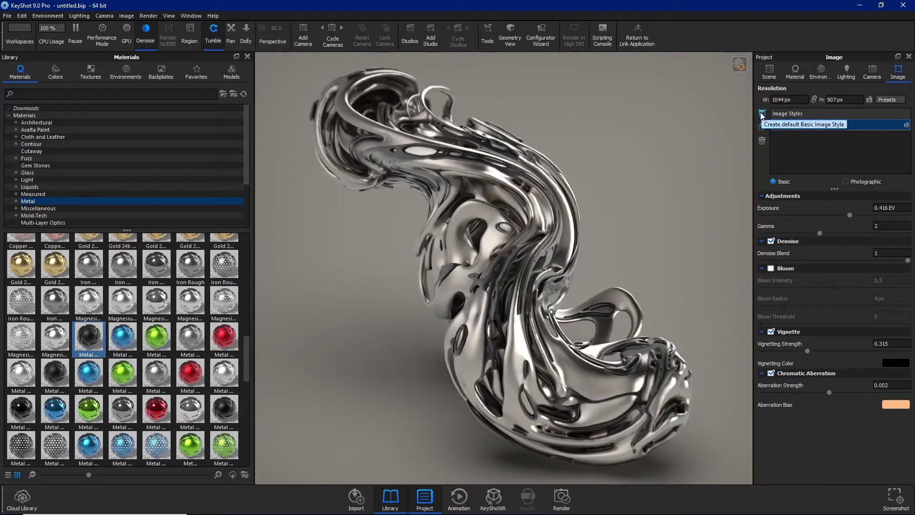
pyautogui.click(760, 113)
pyautogui.click(904, 100)
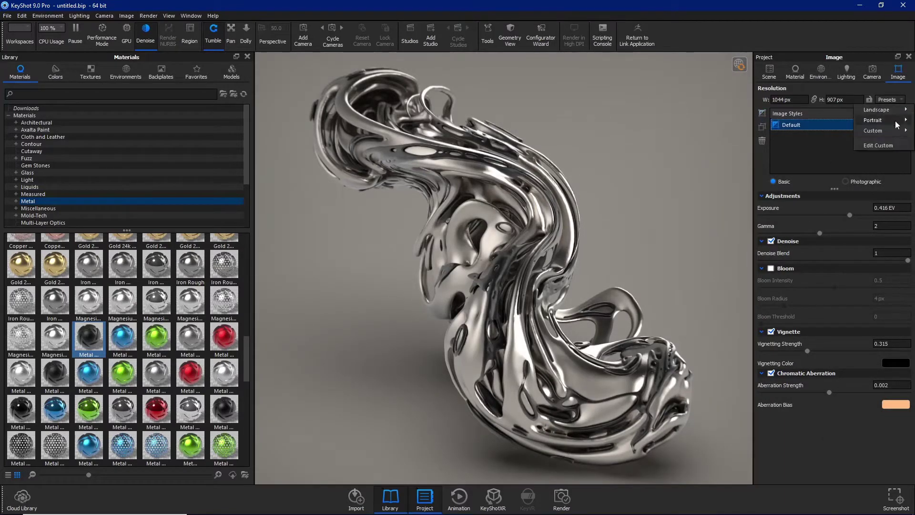
pyautogui.click(883, 173)
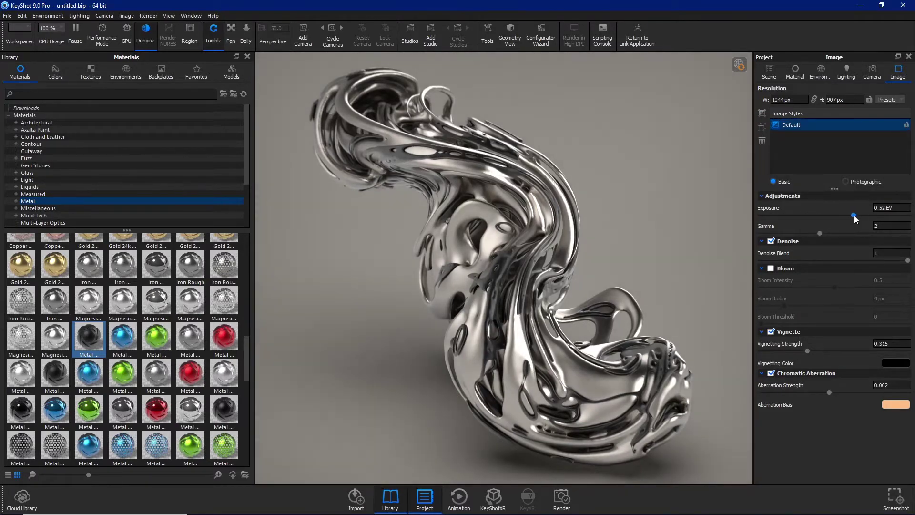
# Switch to Photographic and set the curve to shadows -0.682, midtones -0.076, lights 0.332.
pyautogui.click(845, 182)
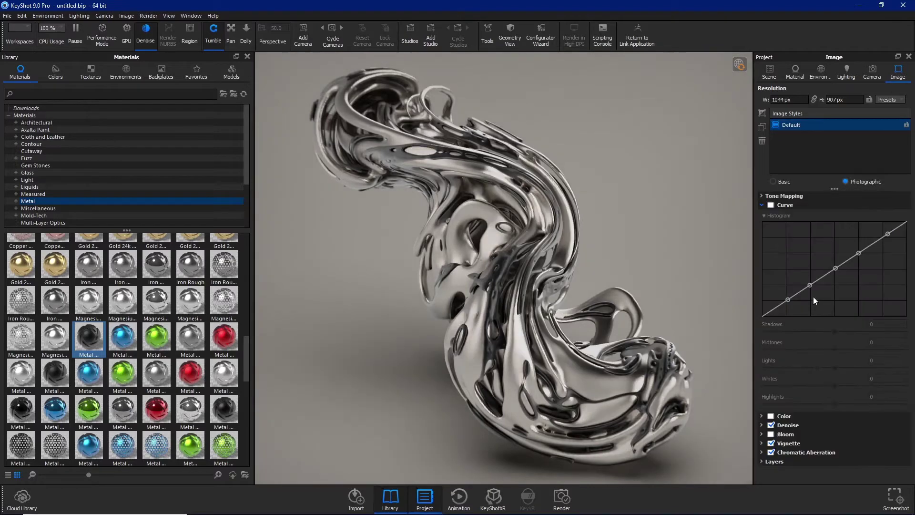
pyautogui.click(770, 205)
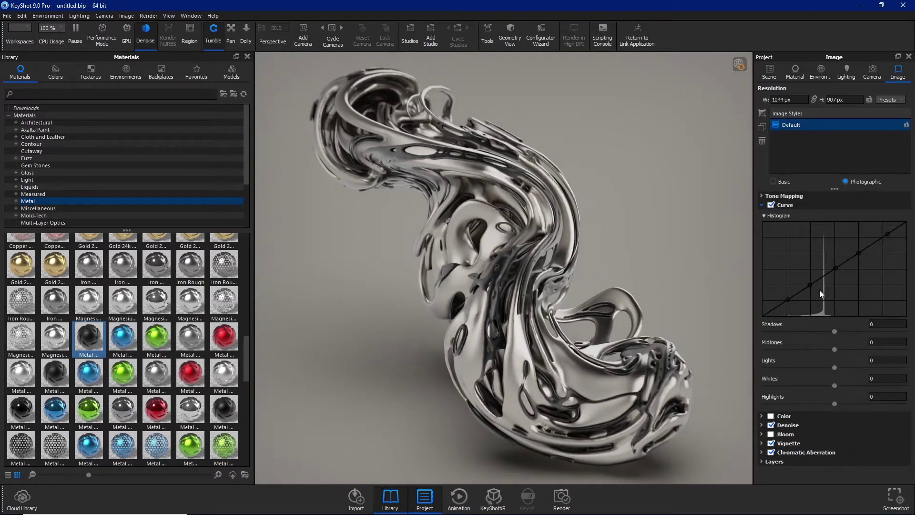
pyautogui.moveTo(810, 285); pyautogui.dragTo(815, 290)
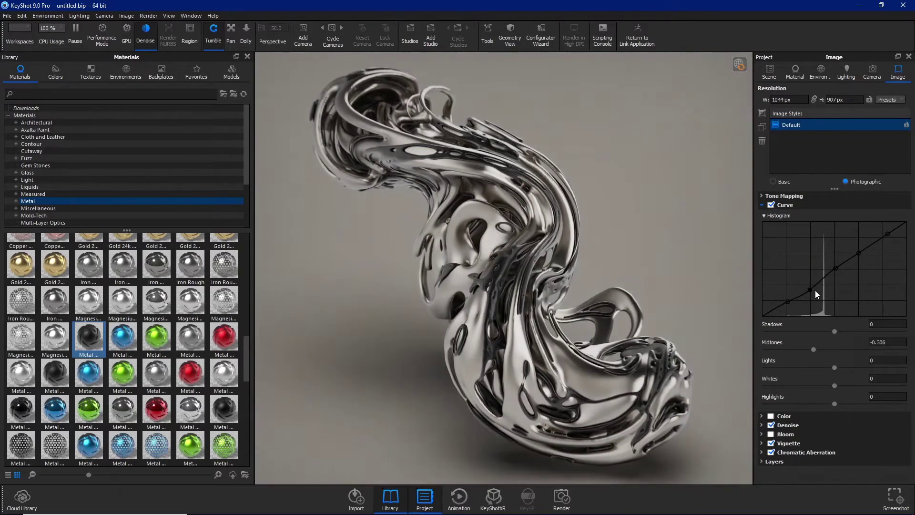
pyautogui.moveTo(813, 349)
pyautogui.mouseDown()
pyautogui.moveTo(836, 350)
pyautogui.moveTo(755, 335)
pyautogui.mouseUp()
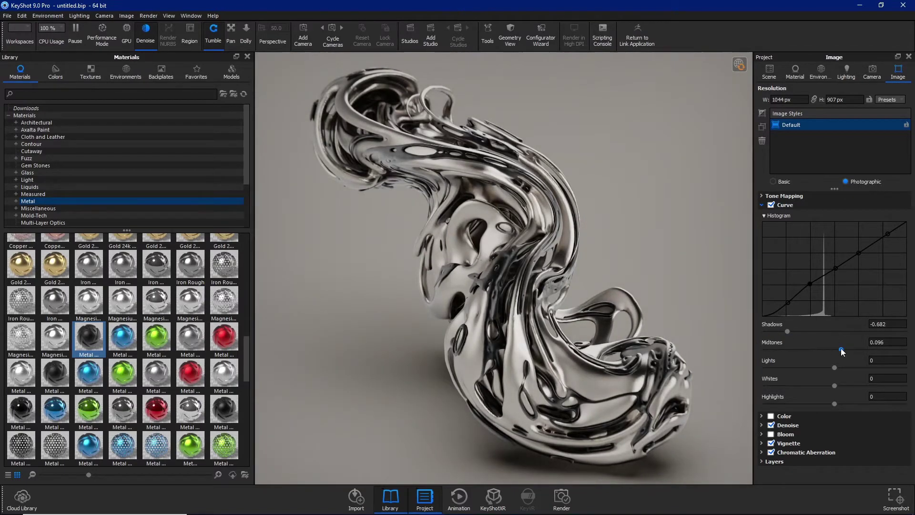
pyautogui.moveTo(841, 350)
pyautogui.mouseDown()
pyautogui.moveTo(829, 350)
pyautogui.moveTo(873, 385)
pyautogui.mouseUp()
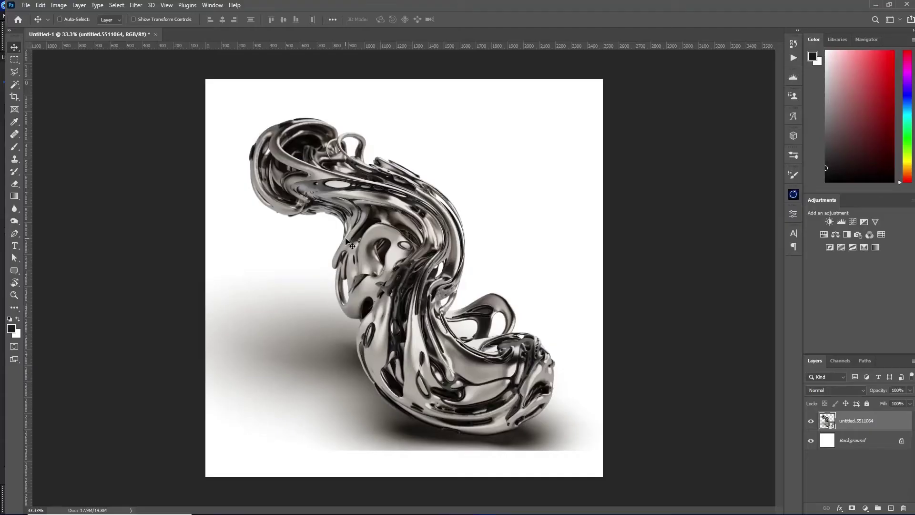
# Free-transform the render layer to about 115% and position it to fill the canvas.
pyautogui.keyDown('ctrl'); pyautogui.moveTo(376, 291); pyautogui.dragTo(410, 361); pyautogui.keyUp('ctrl')
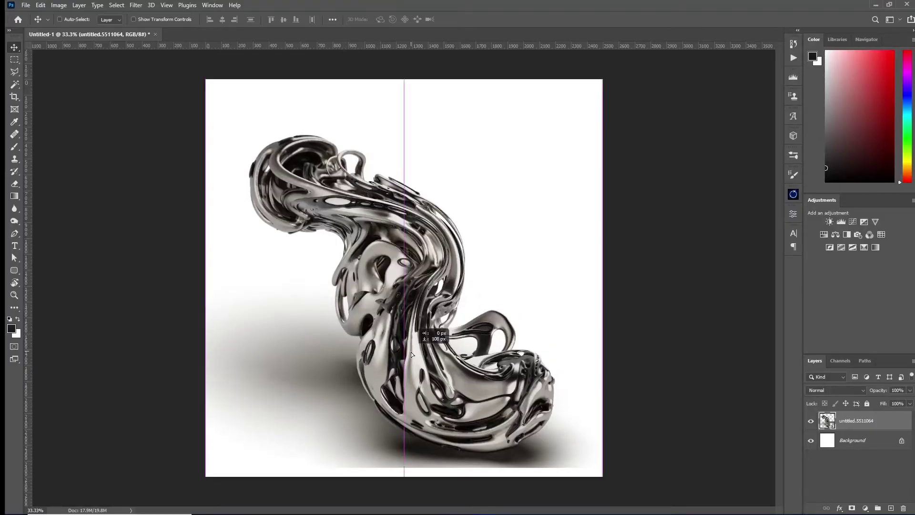
pyautogui.hotkey('ctrl', 't')
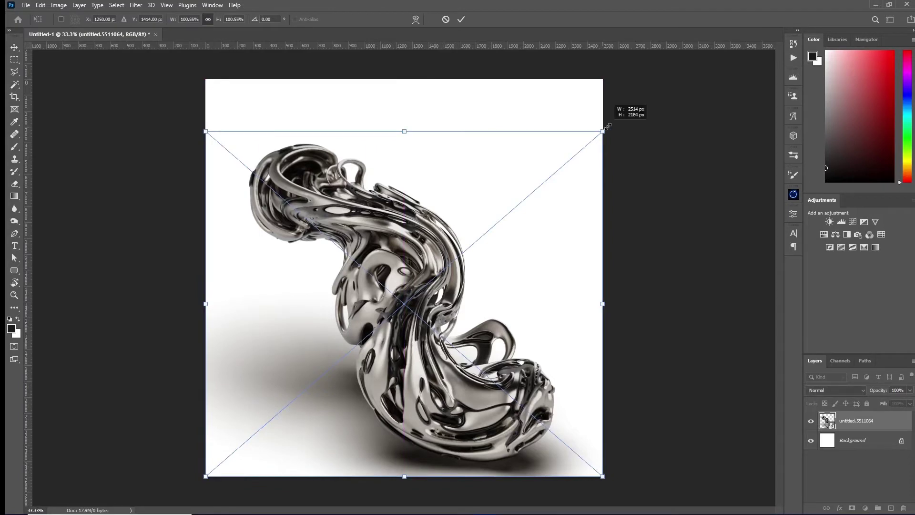
pyautogui.keyDown('alt'); pyautogui.moveTo(607, 126); pyautogui.dragTo(621, 114); pyautogui.keyUp('alt')
pyautogui.moveTo(484, 279); pyautogui.dragTo(482, 252)
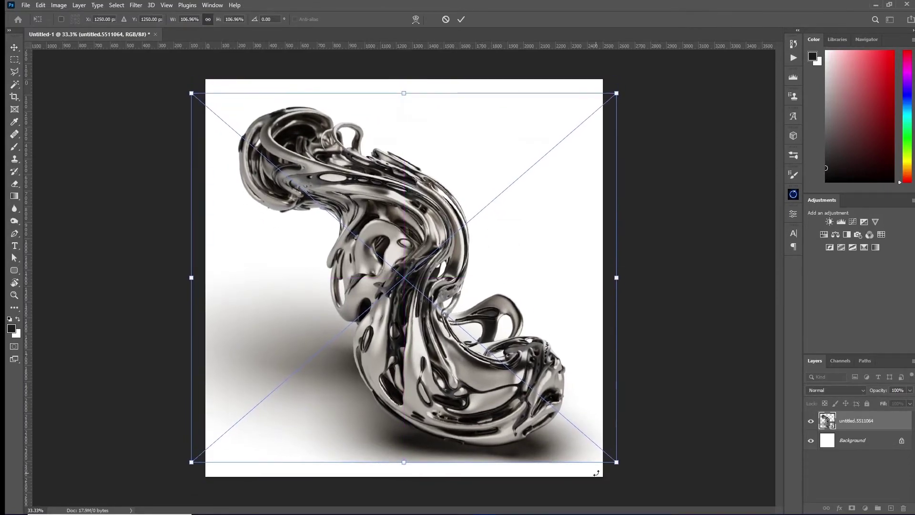
pyautogui.keyDown('shift'); pyautogui.moveTo(616, 462); pyautogui.dragTo(619, 477); pyautogui.keyUp('shift')
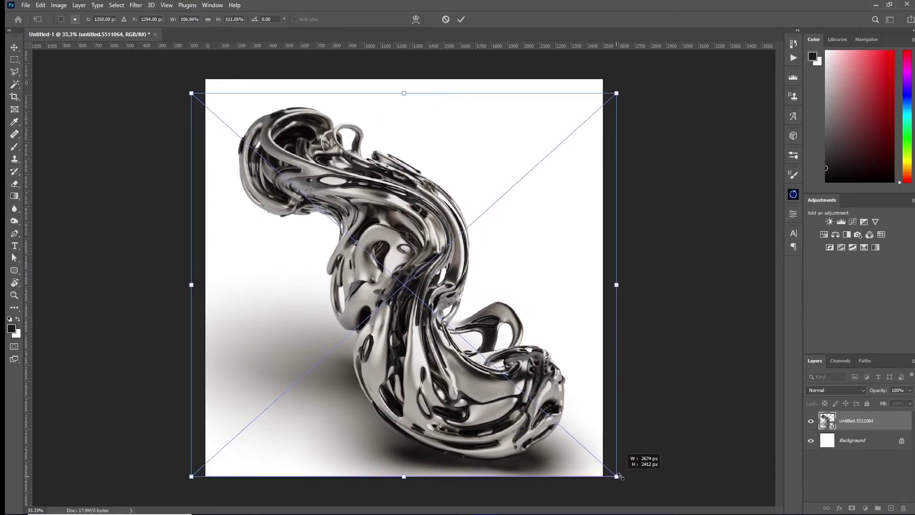
pyautogui.keyDown('shift'); pyautogui.moveTo(619, 477); pyautogui.dragTo(641, 472); pyautogui.keyUp('shift')
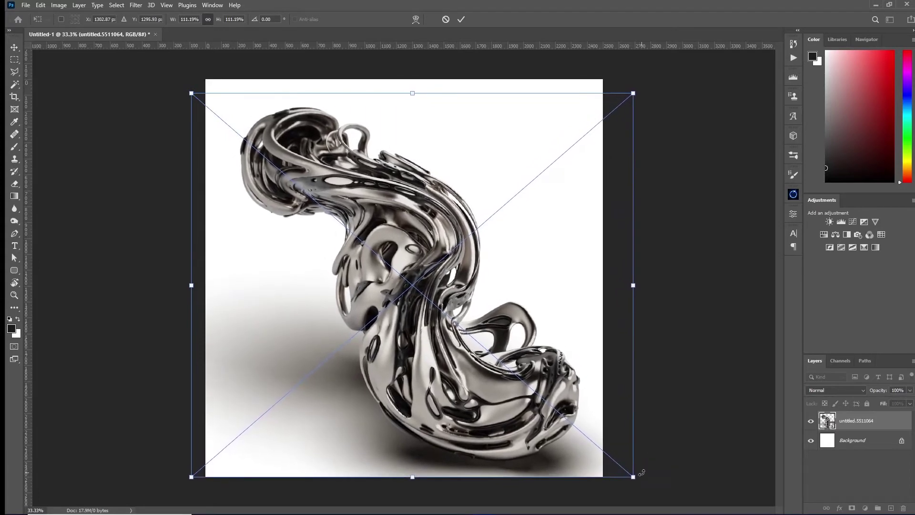
pyautogui.moveTo(188, 95); pyautogui.dragTo(172, 91)
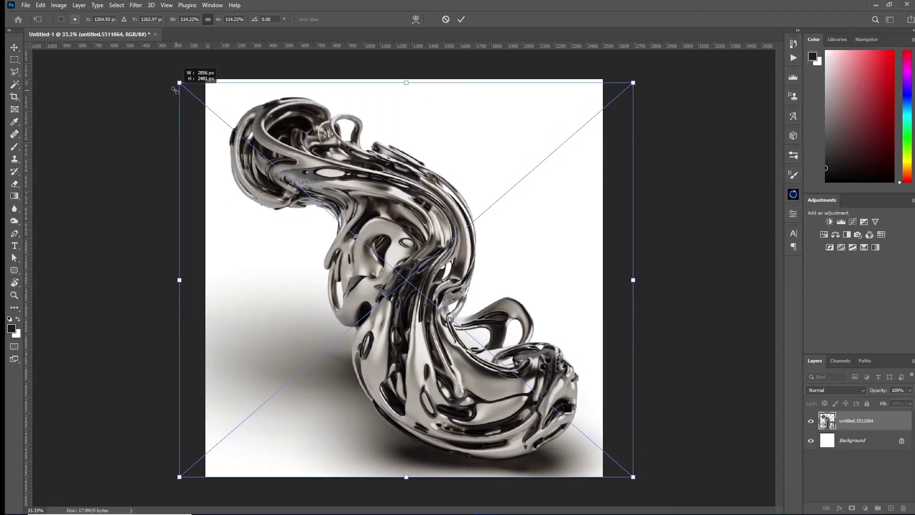
pyautogui.press('Return')
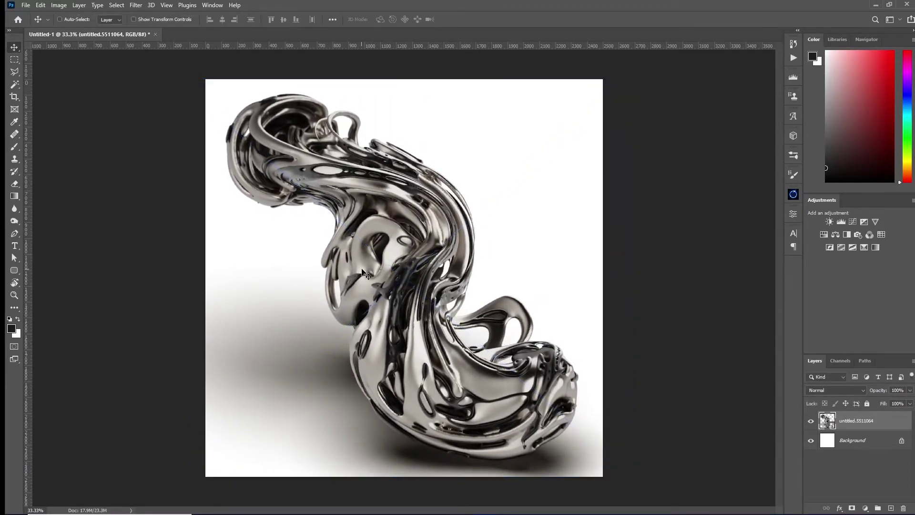
pyautogui.moveTo(362, 271); pyautogui.dragTo(372, 272)
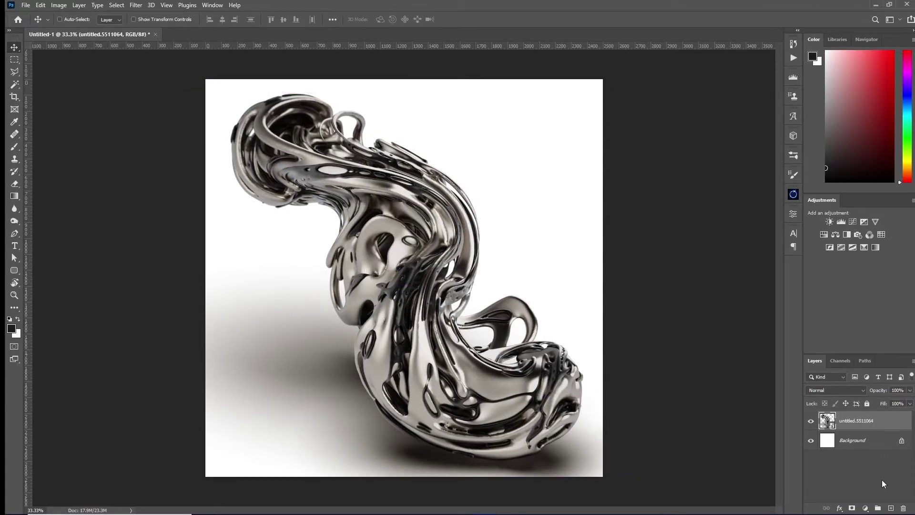
# Unlock the Background, give it a light grey #e2e2e2 Color Overlay, and merge it into Layer 1.
pyautogui.doubleClick(872, 442)
pyautogui.press('Return')
pyautogui.press('b')
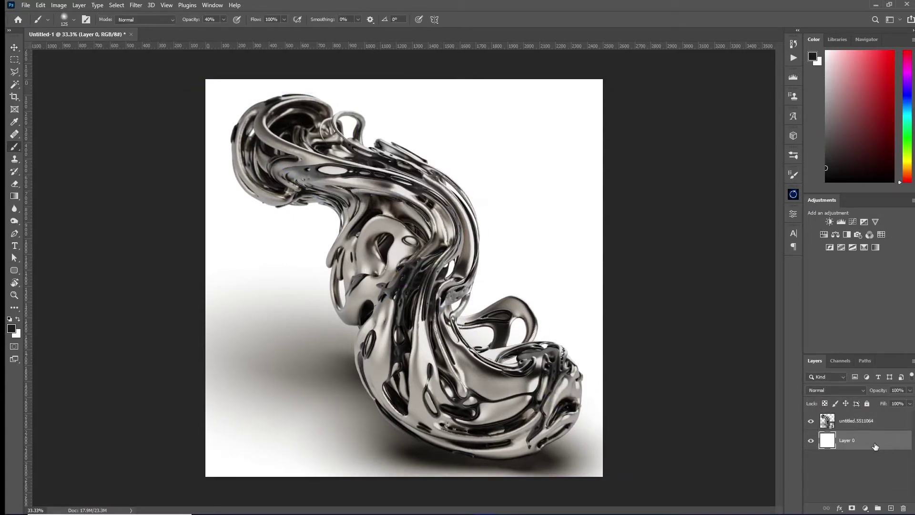
pyautogui.doubleClick(875, 442)
pyautogui.click(570, 282)
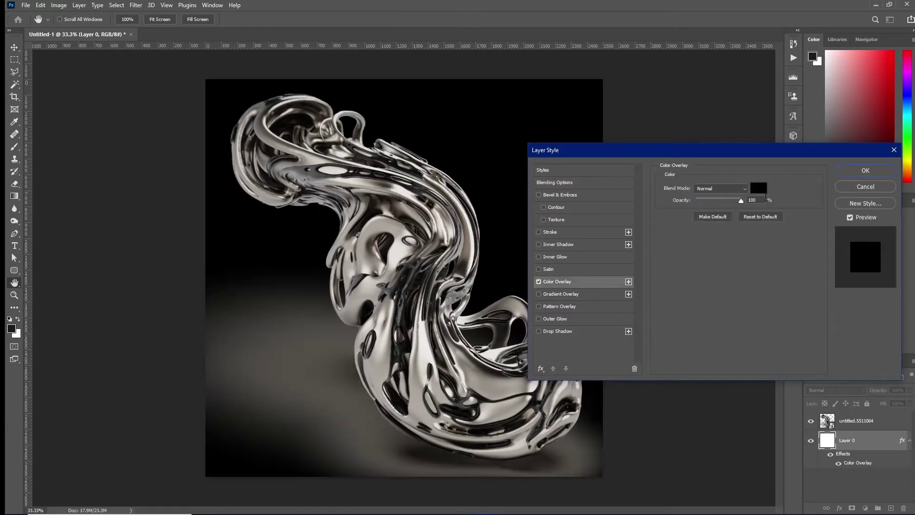
pyautogui.click(758, 187)
pyautogui.moveTo(724, 301)
pyautogui.mouseDown()
pyautogui.moveTo(648, 251)
pyautogui.moveTo(660, 276)
pyautogui.moveTo(646, 257)
pyautogui.moveTo(647, 271)
pyautogui.mouseUp()
pyautogui.click(862, 253)
pyautogui.click(864, 170)
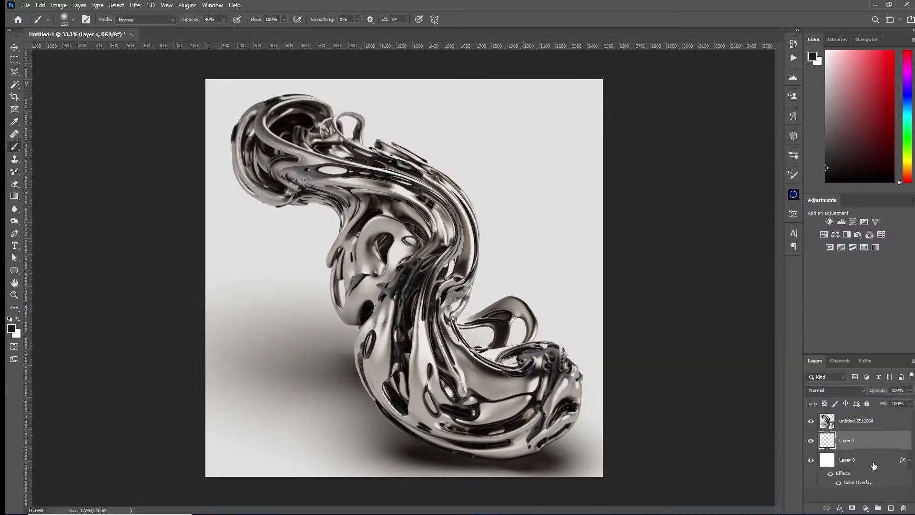
pyautogui.keyDown('shift'); pyautogui.click(873, 466); pyautogui.keyUp('shift')
pyautogui.hotkey('ctrl', 'e')
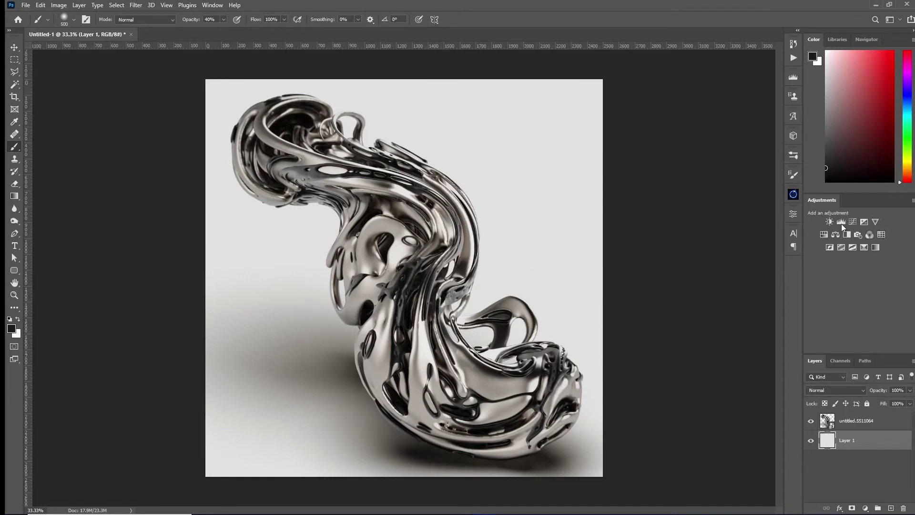
# Add a Brightness/Contrast adjustment with contrast 17 and move it above the render.
pyautogui.click(829, 222)
pyautogui.moveTo(709, 286); pyautogui.dragTo(705, 298)
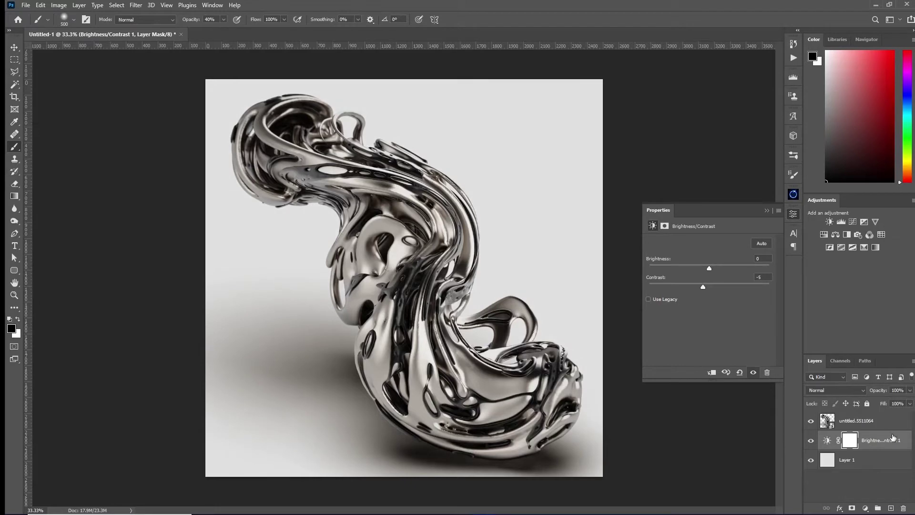
pyautogui.moveTo(892, 437); pyautogui.dragTo(886, 415)
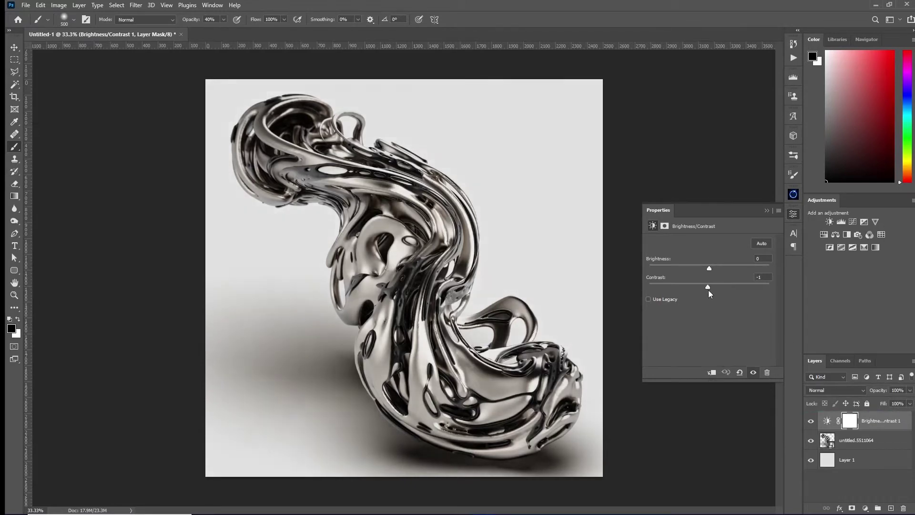
# Add a Levels adjustment with the white point pulled in to about 240 to brighten highlights.
pyautogui.click(841, 222)
pyautogui.moveTo(770, 311); pyautogui.dragTo(668, 313)
pyautogui.click(764, 210)
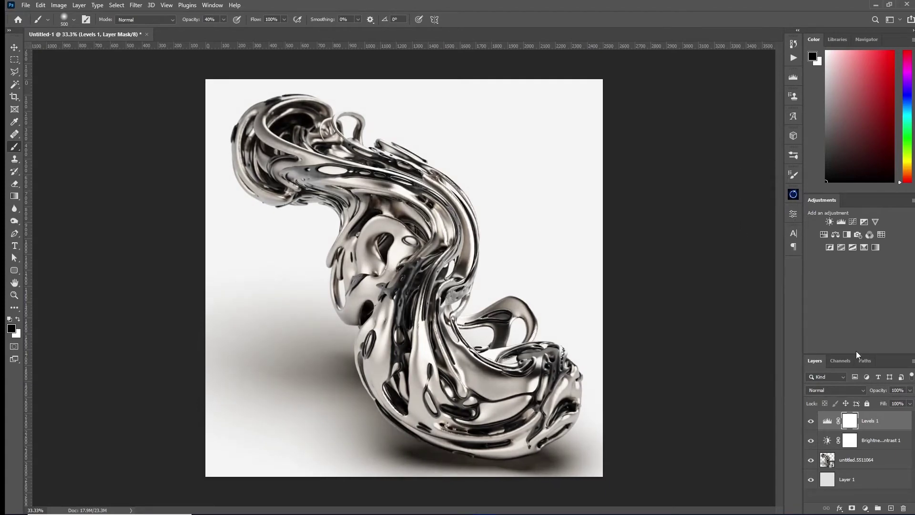
# On a new Overlay layer, darken the sculpture's shadow with a large 10% black brush.
pyautogui.click(890, 508)
pyautogui.click(835, 390)
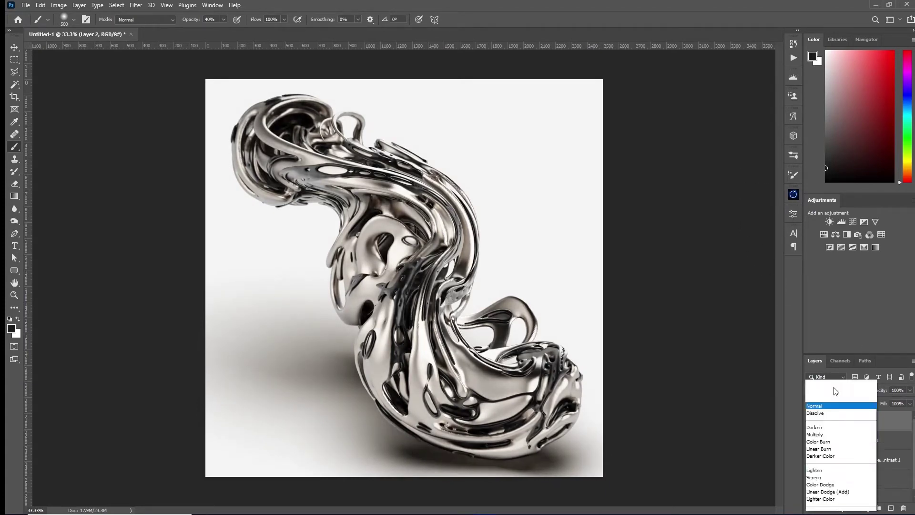
pyautogui.click(828, 384)
pyautogui.press('x')
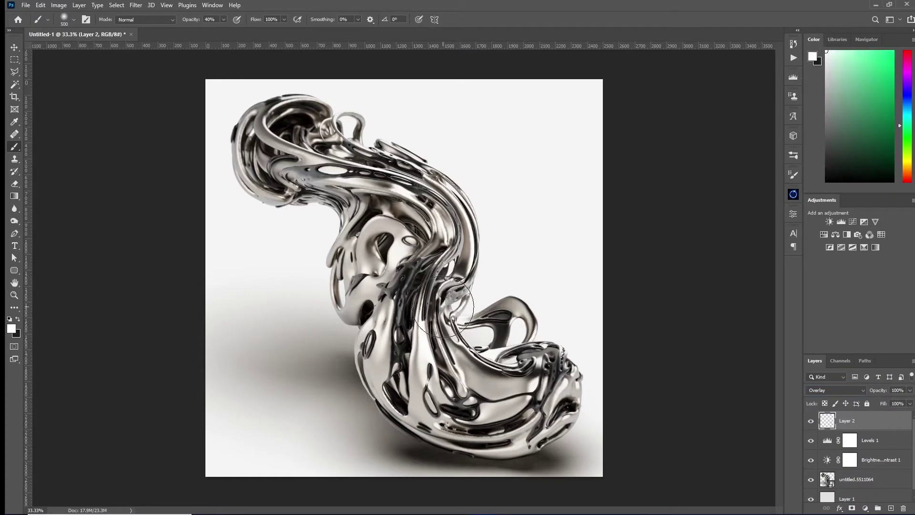
pyautogui.press(']')
pyautogui.press(']')
pyautogui.press(']')
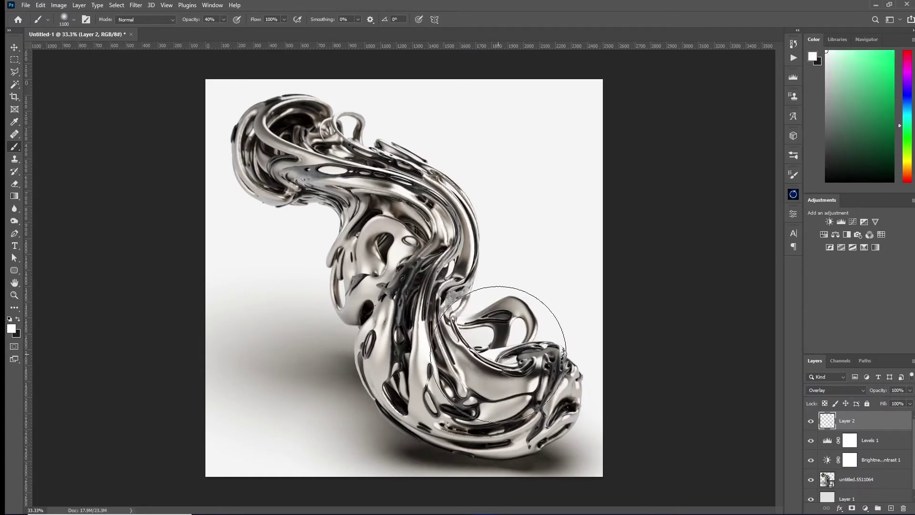
pyautogui.press('1')
pyautogui.keyDown('alt'); pyautogui.scroll(-1, 419, 201); pyautogui.keyUp('alt')
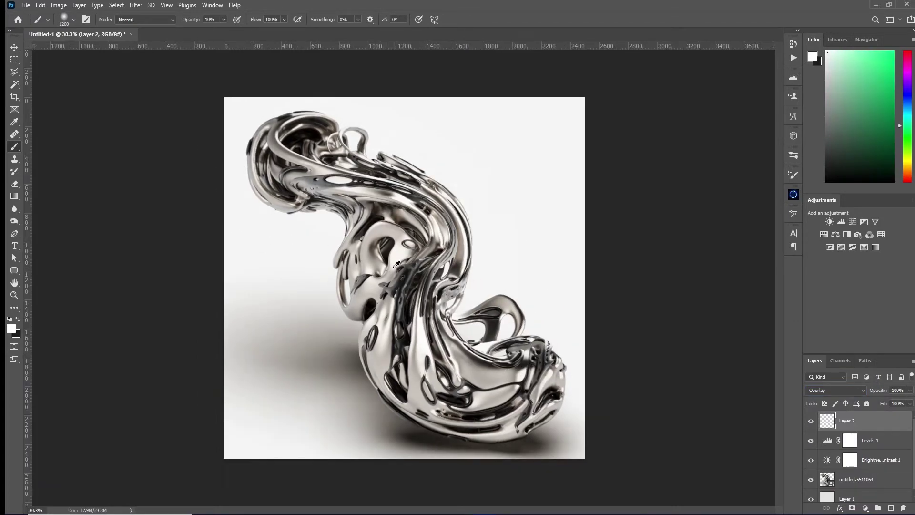
pyautogui.press('x')
pyautogui.press('x')
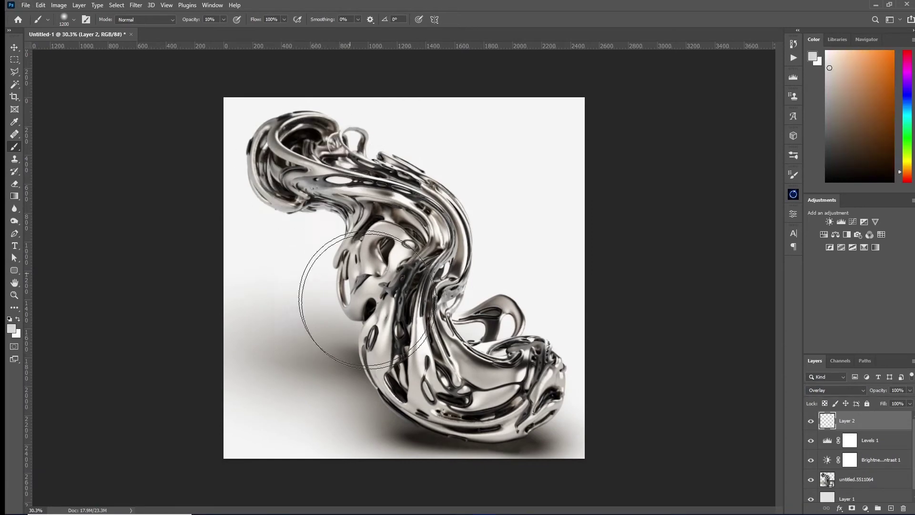
pyautogui.press('x')
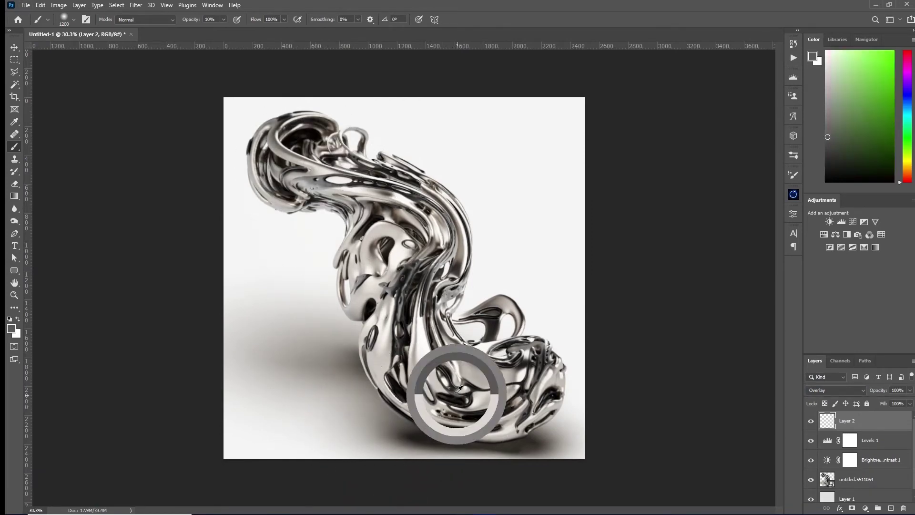
pyautogui.press('x')
pyautogui.press('x')
pyautogui.moveTo(327, 408); pyautogui.dragTo(612, 470)
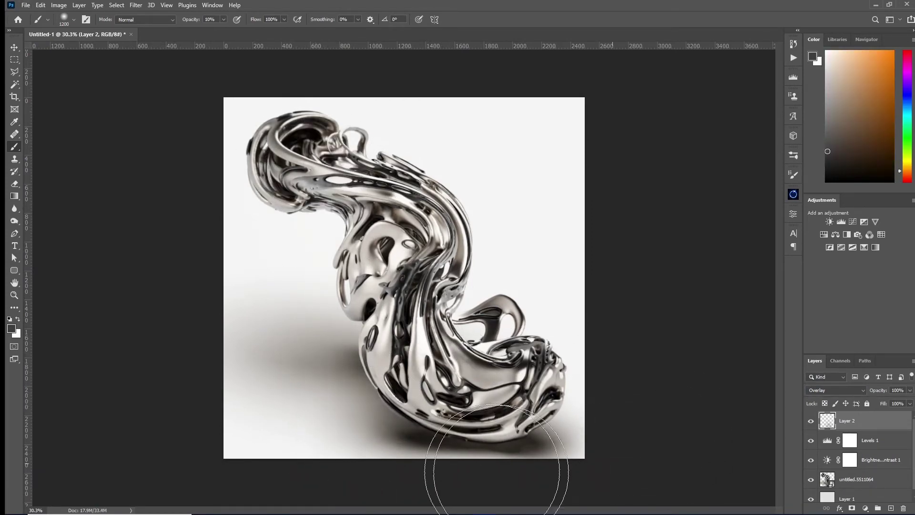
# On new Layer 3, paint sampled grey softly into the shadow below the sculpture.
pyautogui.click(891, 508)
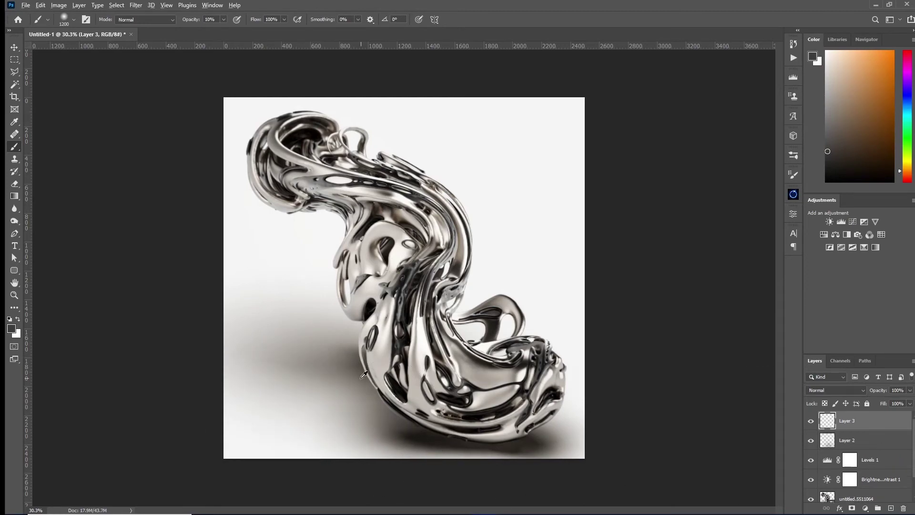
pyautogui.keyDown('alt'); pyautogui.click(336, 371); pyautogui.keyUp('alt')
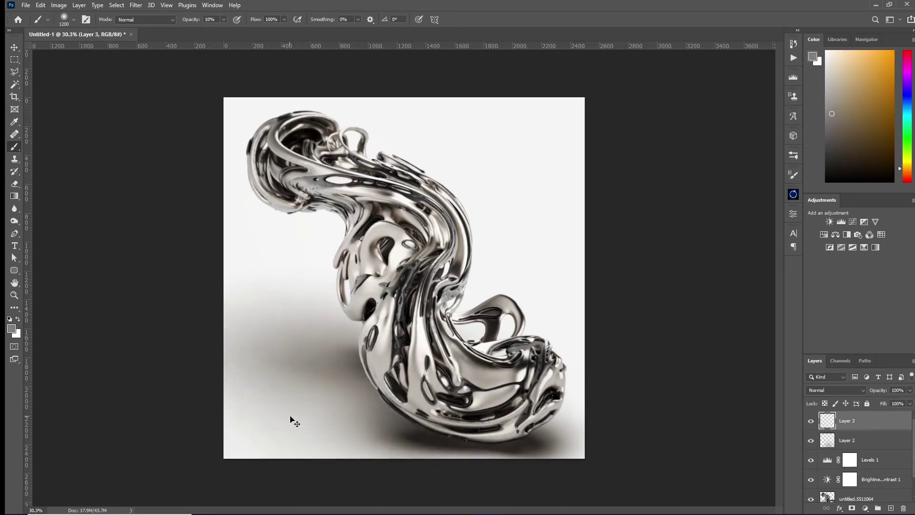
pyautogui.moveTo(289, 418); pyautogui.dragTo(357, 439)
pyautogui.hotkey('ctrl', '-')
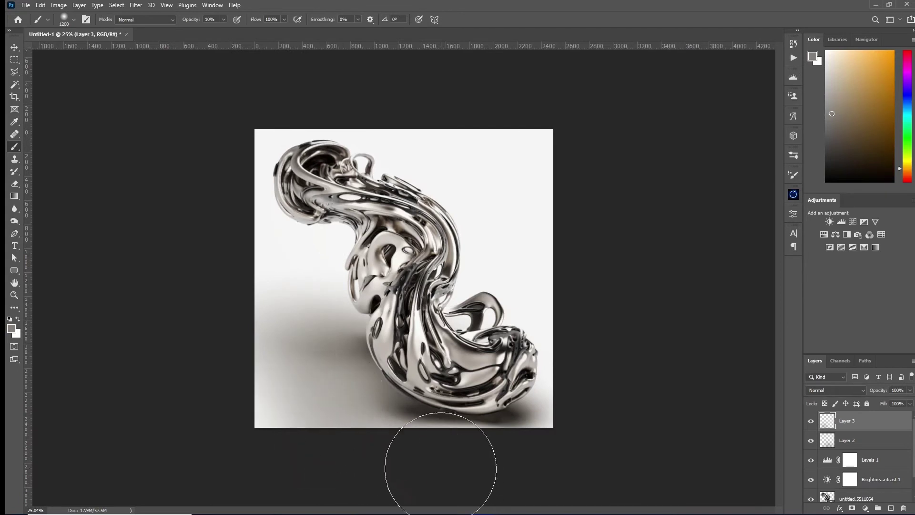
pyautogui.keyDown('alt'); pyautogui.click(418, 404); pyautogui.keyUp('alt')
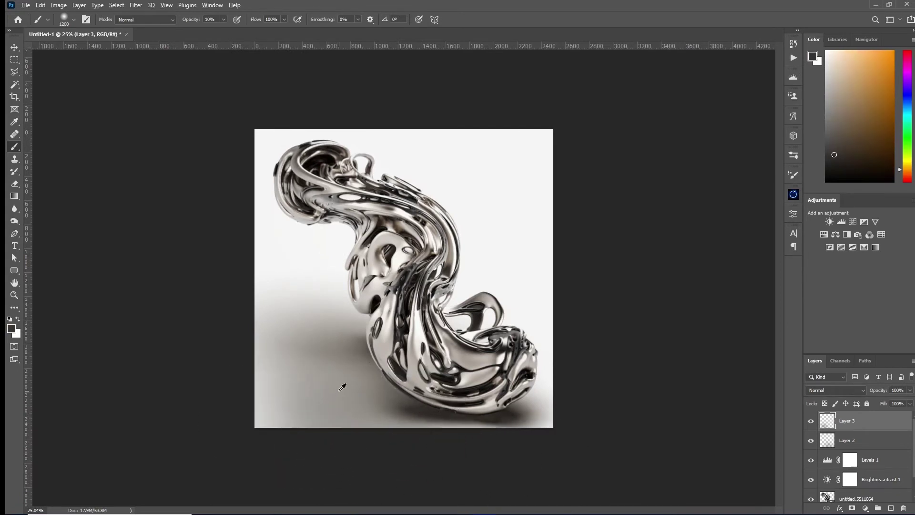
pyautogui.keyDown('alt'); pyautogui.scroll(1, 343, 381); pyautogui.keyUp('alt')
pyautogui.keyDown('alt'); pyautogui.scroll(1, 392, 321); pyautogui.keyUp('alt')
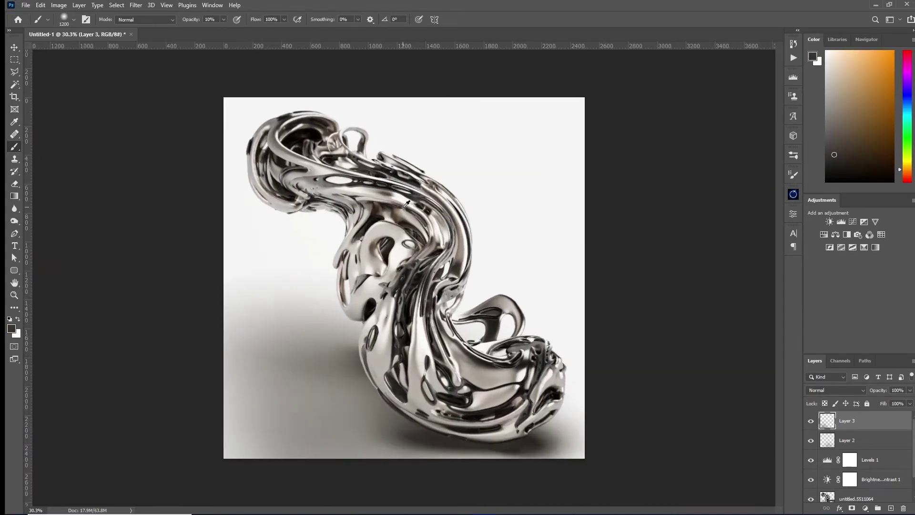
# Create Layer 4 and fill the whole image with bright cyan.
pyautogui.click(895, 508)
pyautogui.click(835, 390)
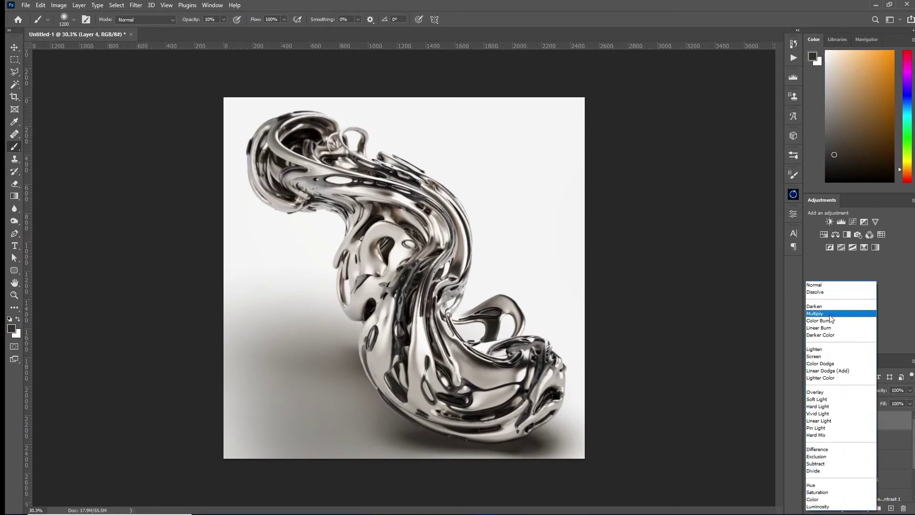
pyautogui.click(813, 498)
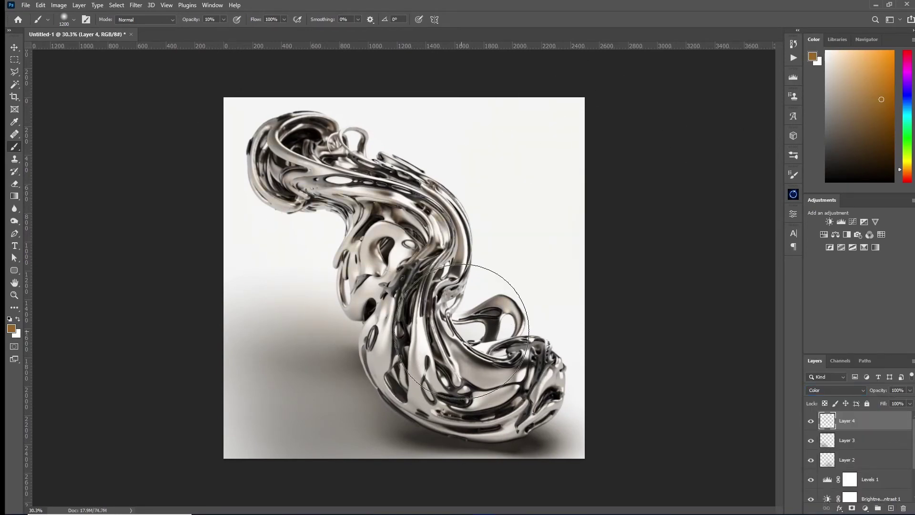
pyautogui.moveTo(372, 177)
pyautogui.mouseDown()
pyautogui.moveTo(266, 184)
pyautogui.moveTo(613, 316)
pyautogui.mouseUp()
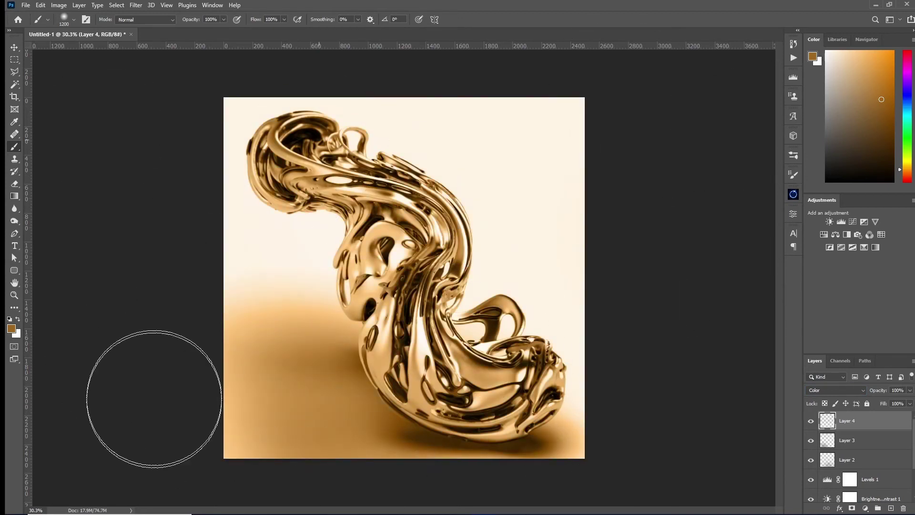
pyautogui.moveTo(906, 98); pyautogui.dragTo(907, 112)
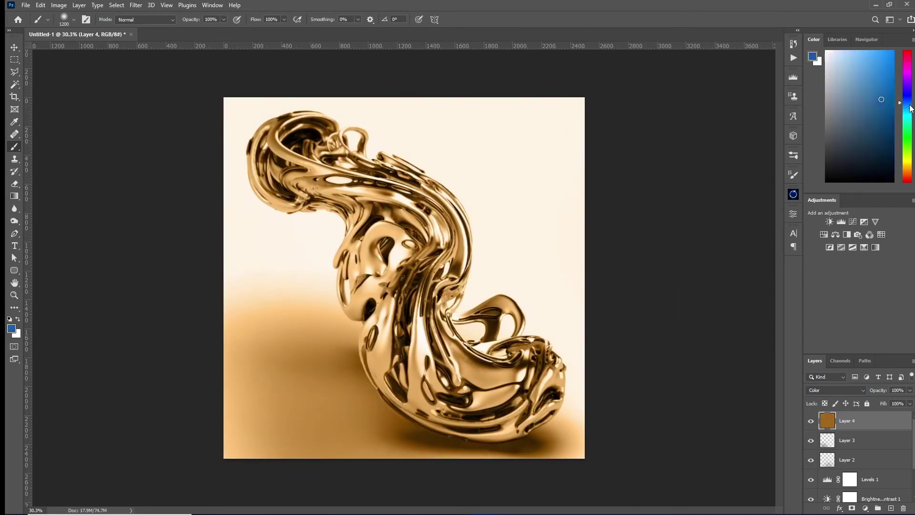
pyautogui.click(893, 51)
pyautogui.moveTo(334, 190)
pyautogui.mouseDown()
pyautogui.moveTo(552, 102)
pyautogui.moveTo(153, 388)
pyautogui.moveTo(440, 491)
pyautogui.mouseUp()
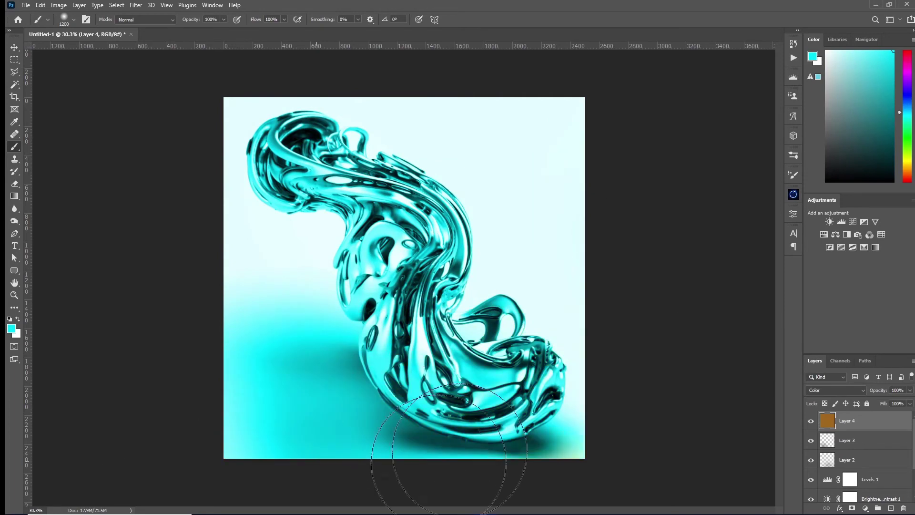
# Set Layer 4 to Soft Light blending at 22% opacity.
pyautogui.click(836, 389)
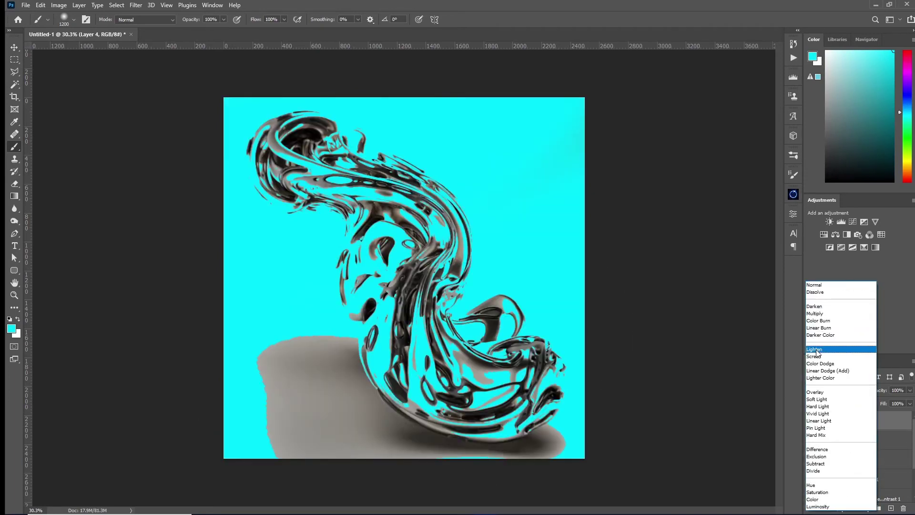
pyautogui.click(817, 399)
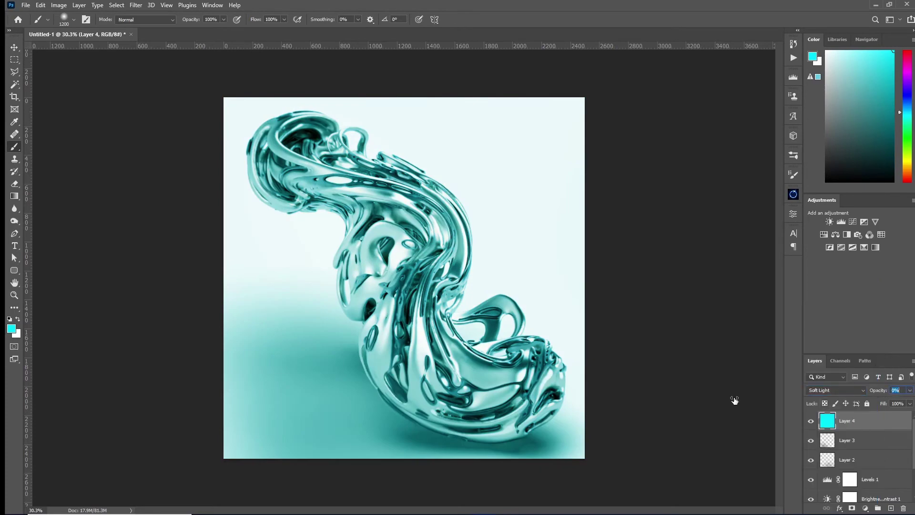
pyautogui.moveTo(734, 400); pyautogui.dragTo(695, 400)
pyautogui.click(894, 429)
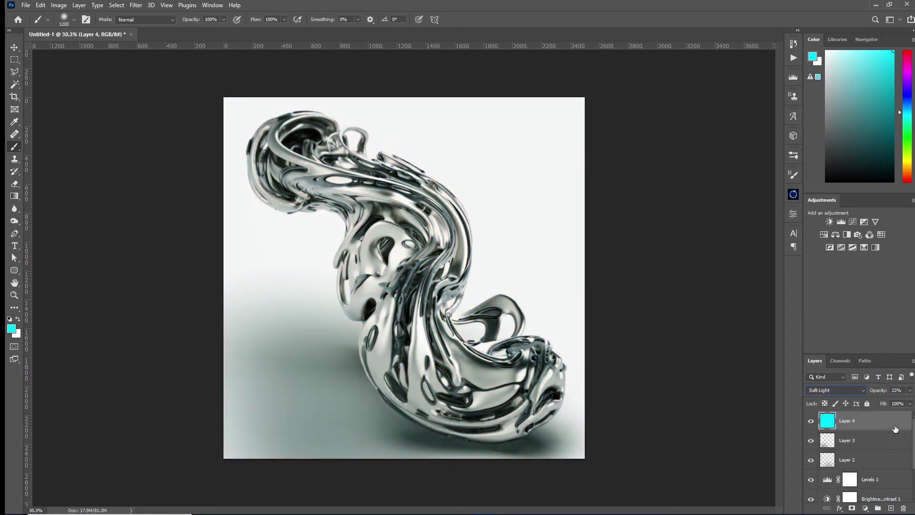
# Give Layer 4 a black mask and softly reveal cyan across the sculpture at 10% white.
pyautogui.click(852, 508)
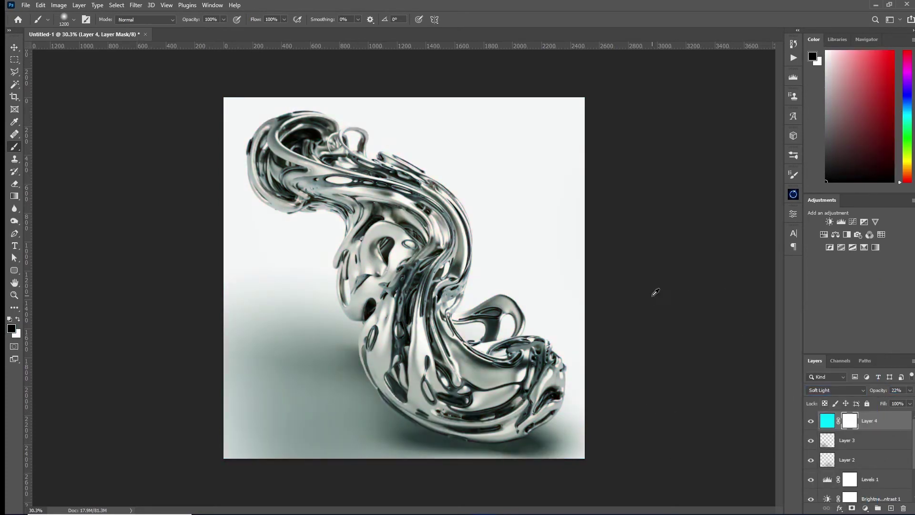
pyautogui.hotkey('alt', 'BackSpace')
pyautogui.press('x')
pyautogui.moveTo(562, 368); pyautogui.dragTo(579, 322)
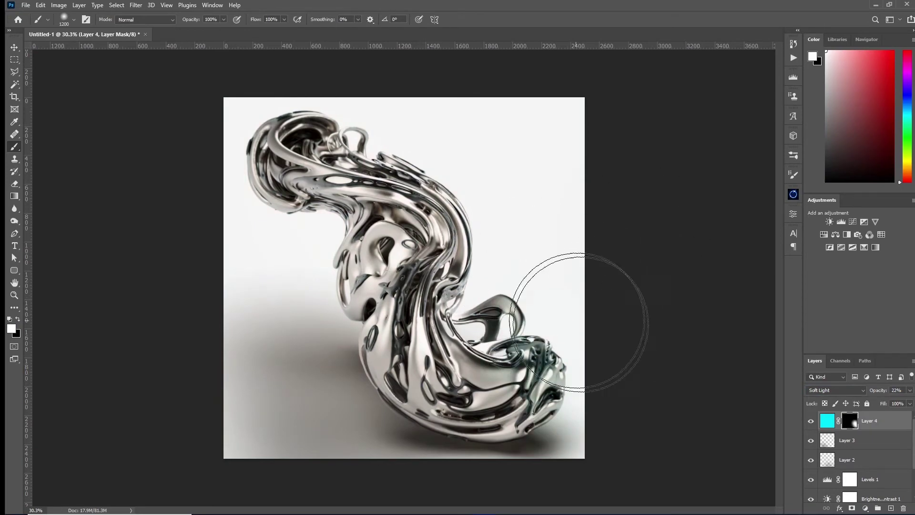
pyautogui.hotkey('ctrl', 'z')
pyautogui.press('1')
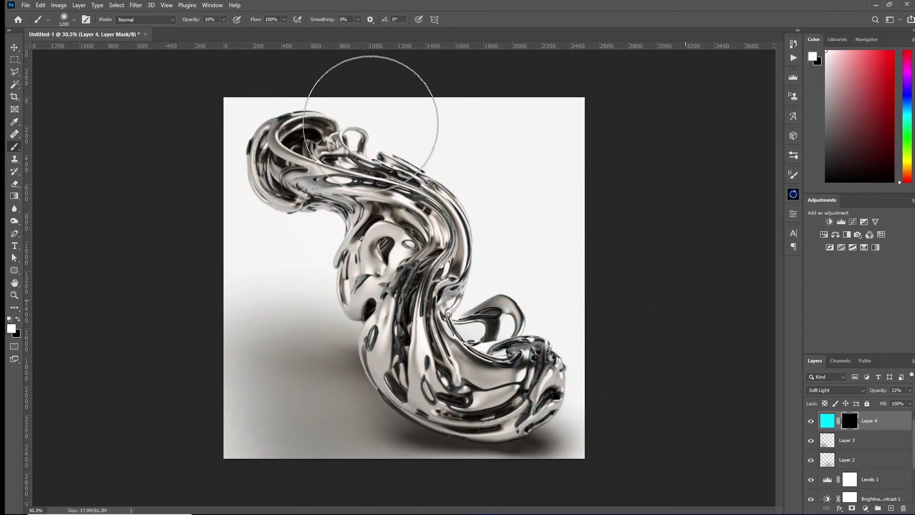
pyautogui.moveTo(470, 200); pyautogui.dragTo(372, 256)
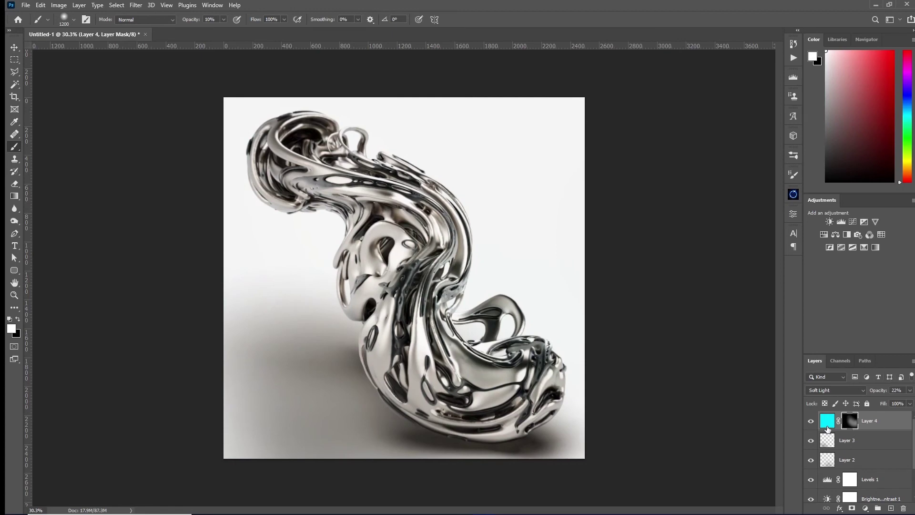
pyautogui.click(827, 427)
# Duplicate Layer 4, fill the copy orange, and turn its mask black.
pyautogui.hotkey('ctrl', 'j')
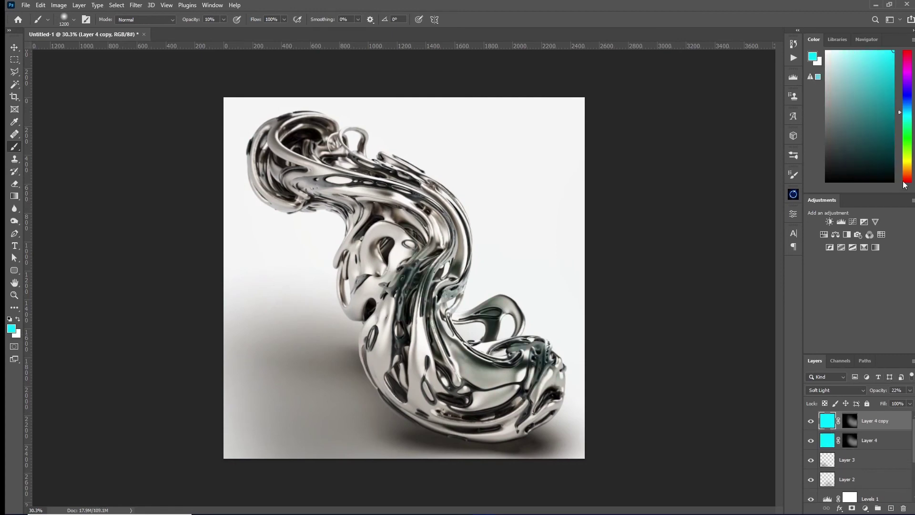
pyautogui.click(907, 171)
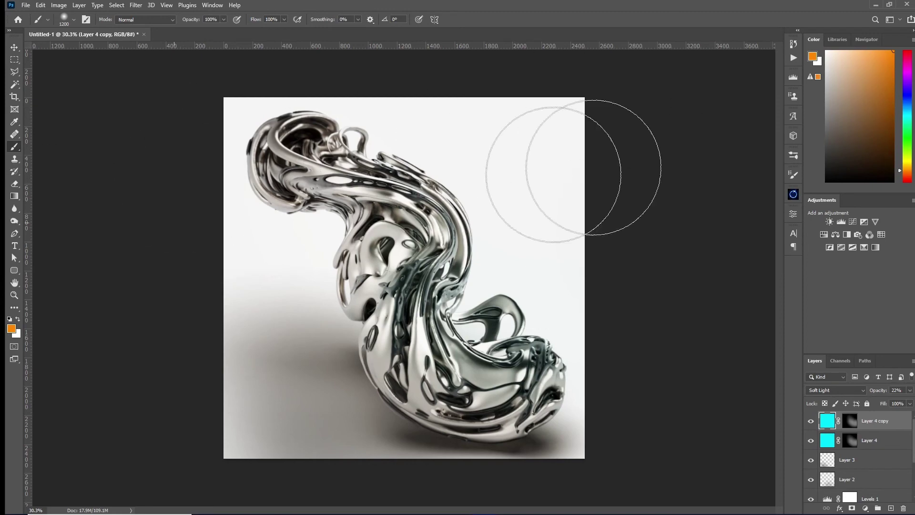
pyautogui.hotkey('alt', 'BackSpace')
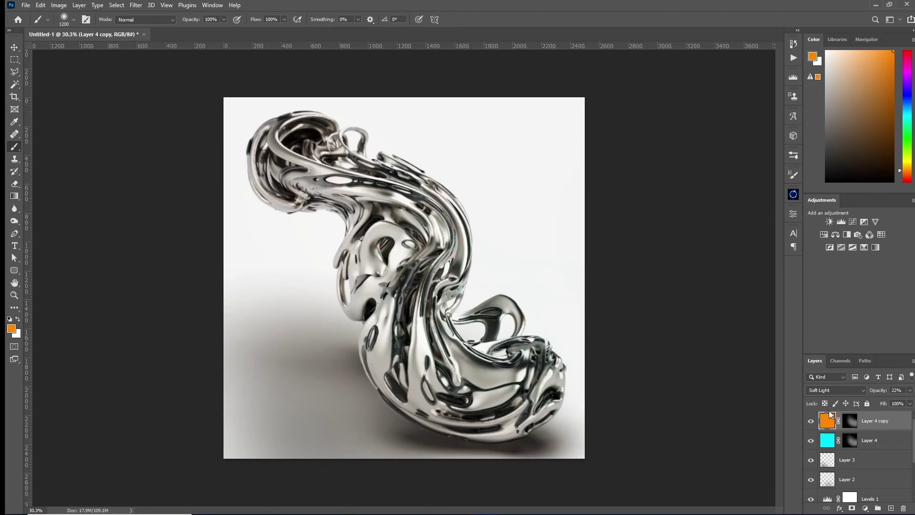
pyautogui.hotkey('ctrl', '\\')
pyautogui.press('d')
pyautogui.hotkey('ctrl', 'i')
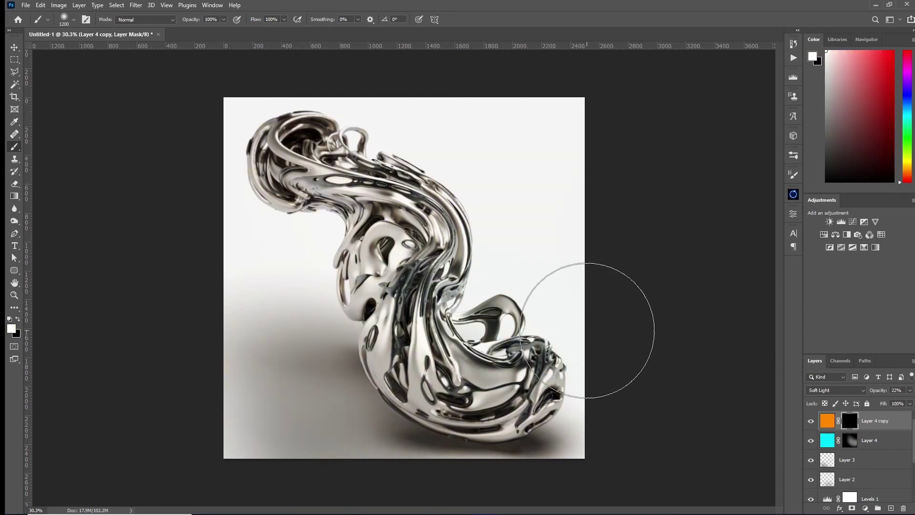
# Brush the orange tint into the copy's mask around the sculpture's centre.
pyautogui.press('z')
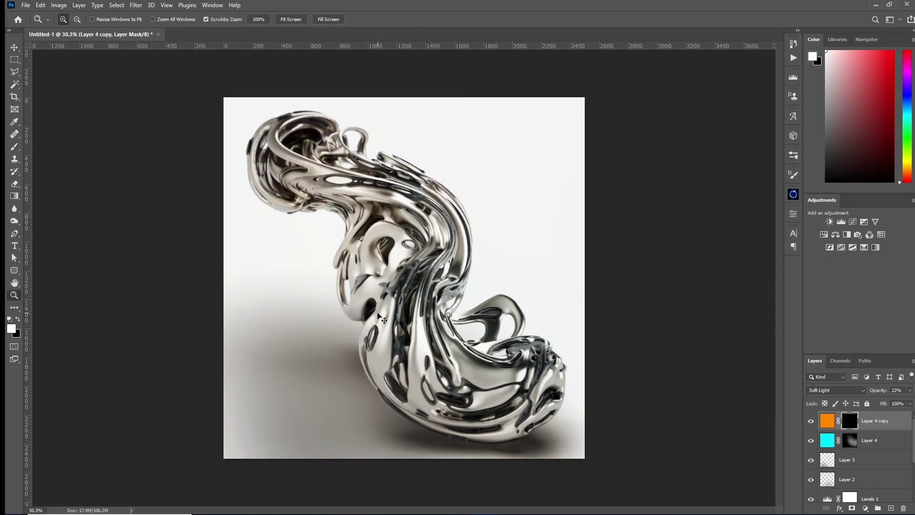
pyautogui.press('b')
pyautogui.moveTo(310, 262); pyautogui.dragTo(334, 286)
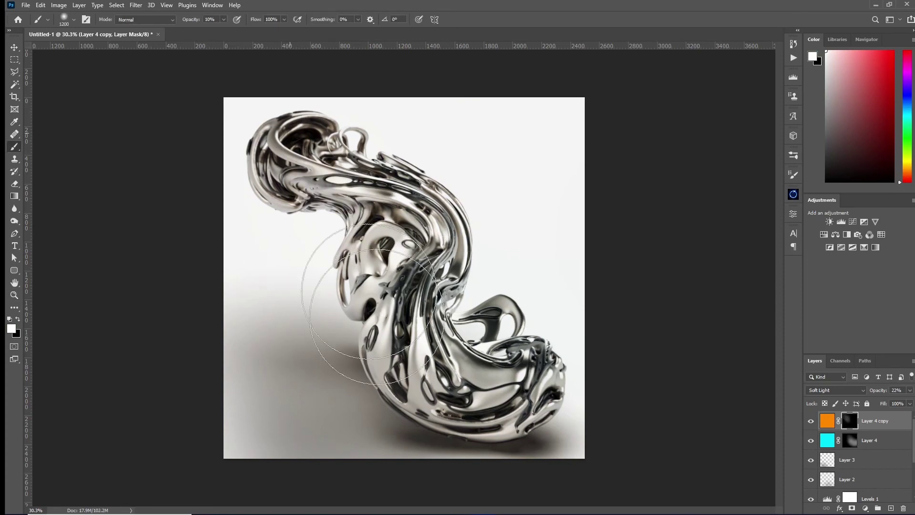
pyautogui.keyDown('alt'); pyautogui.scroll(-2, 367, 268); pyautogui.keyUp('alt')
pyautogui.keyDown('alt'); pyautogui.scroll(1, 367, 268); pyautogui.keyUp('alt')
pyautogui.keyDown('alt'); pyautogui.scroll(-1, 316, 333); pyautogui.keyUp('alt')
pyautogui.keyDown('alt'); pyautogui.scroll(1, 314, 284); pyautogui.keyUp('alt')
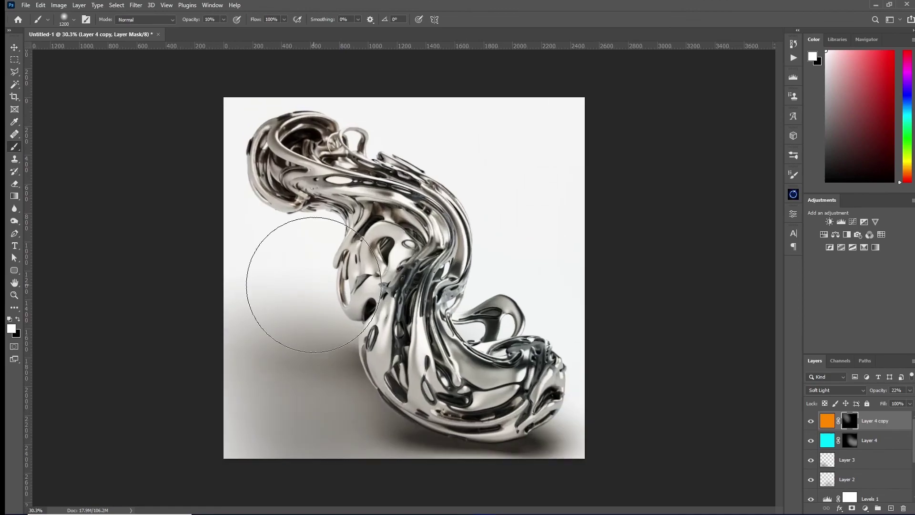